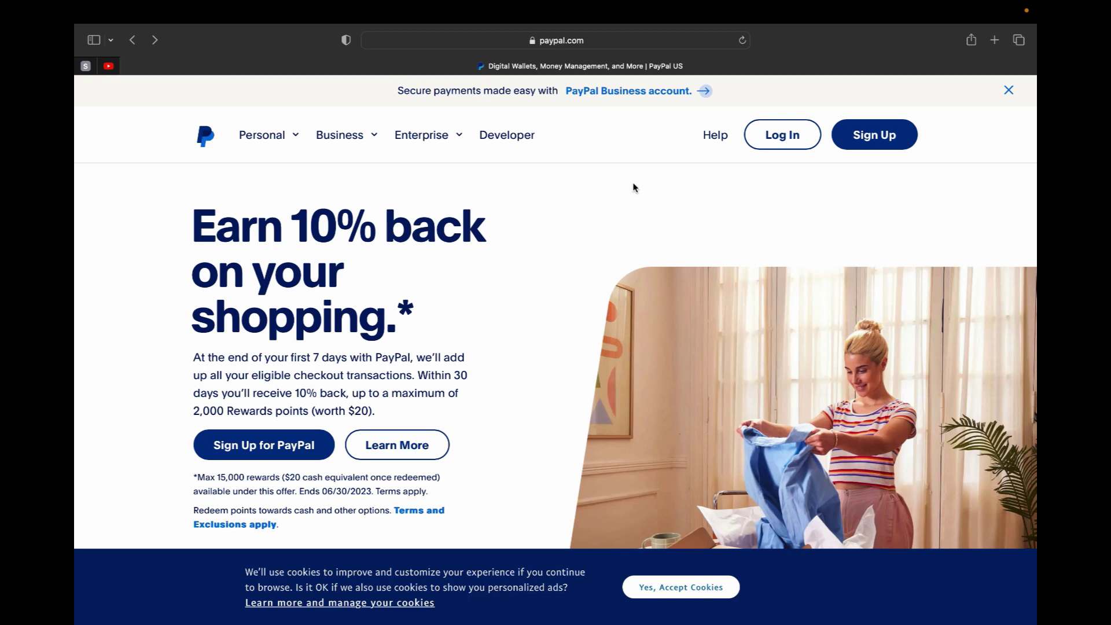
- Open the PayPal for Business page and browse its Personal and Business product menus
left_click(626, 94)
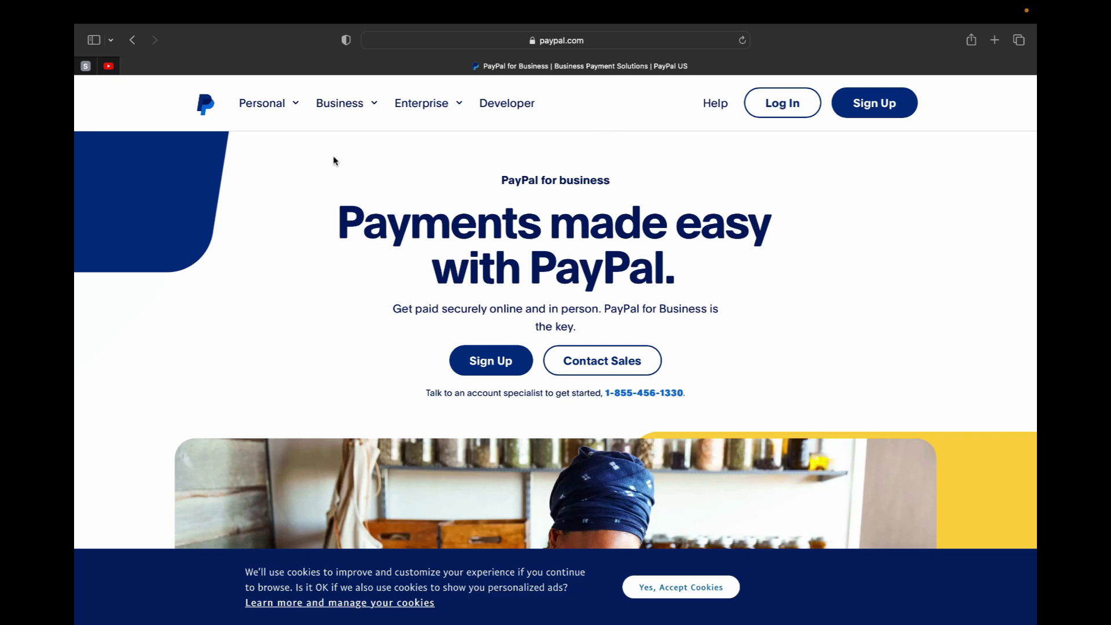
left_click(288, 108)
left_click(319, 105)
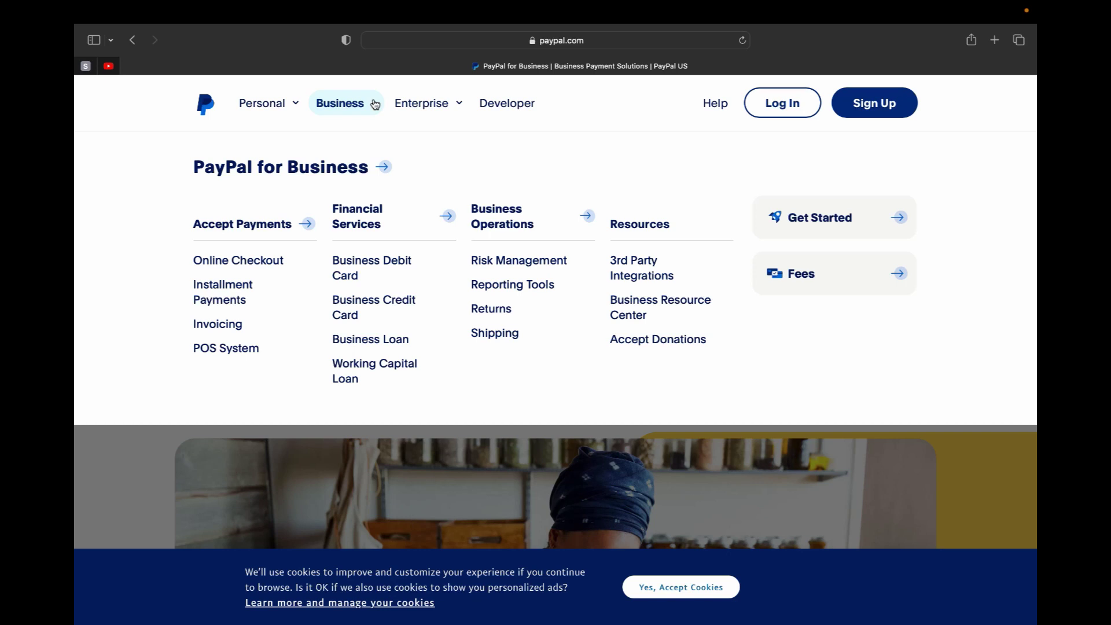
left_click(187, 497)
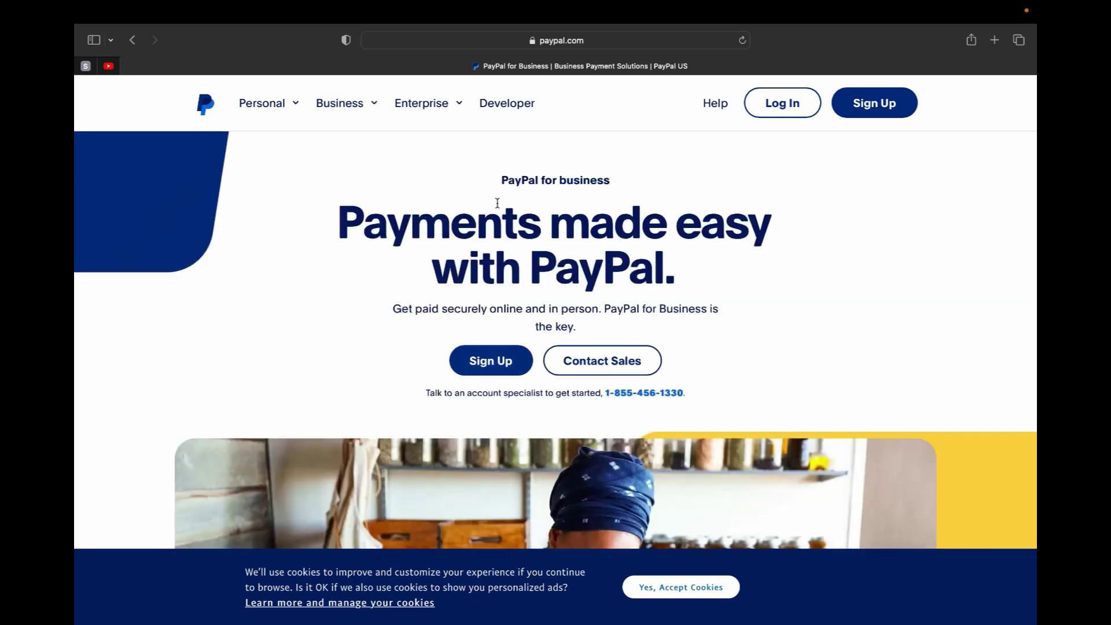
- Start the business sign-up and enter the legal first and last name
left_click(485, 366)
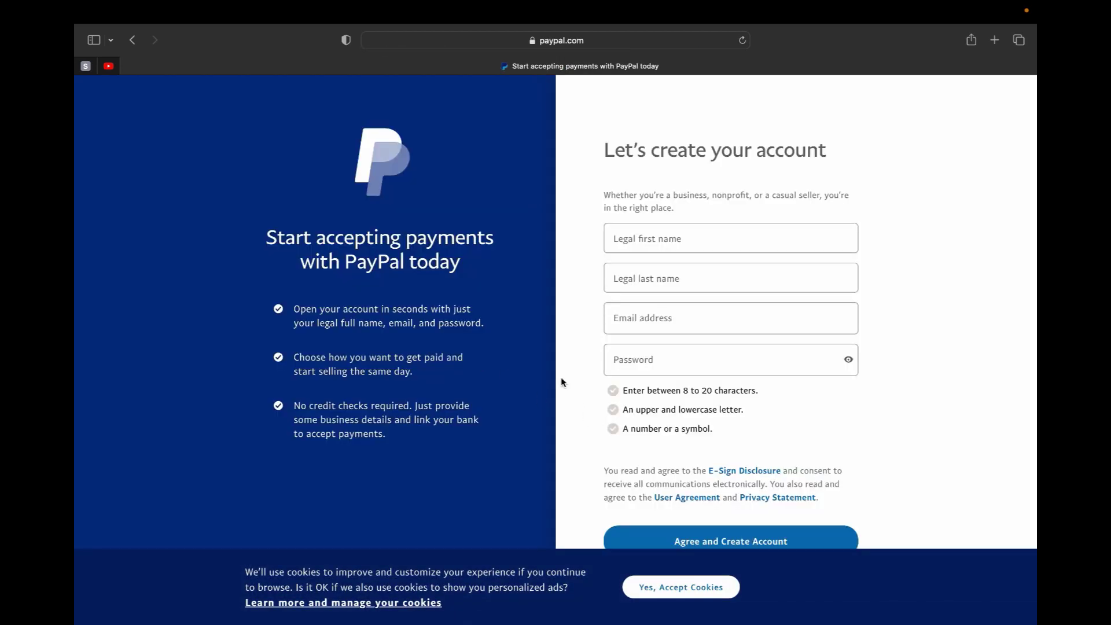
left_click(637, 291)
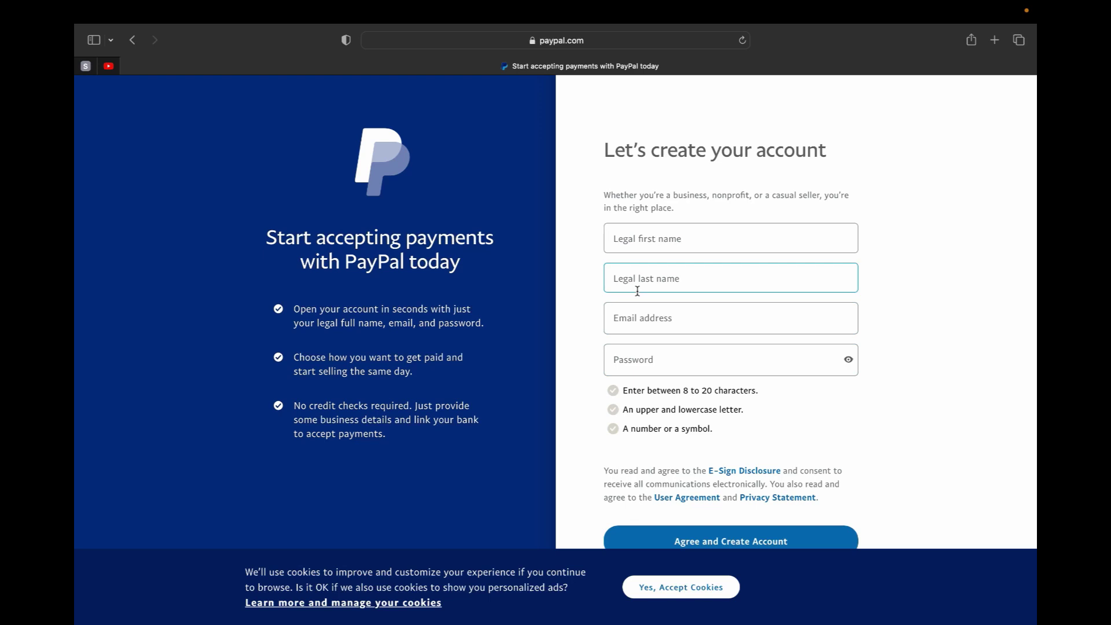
left_click(654, 235)
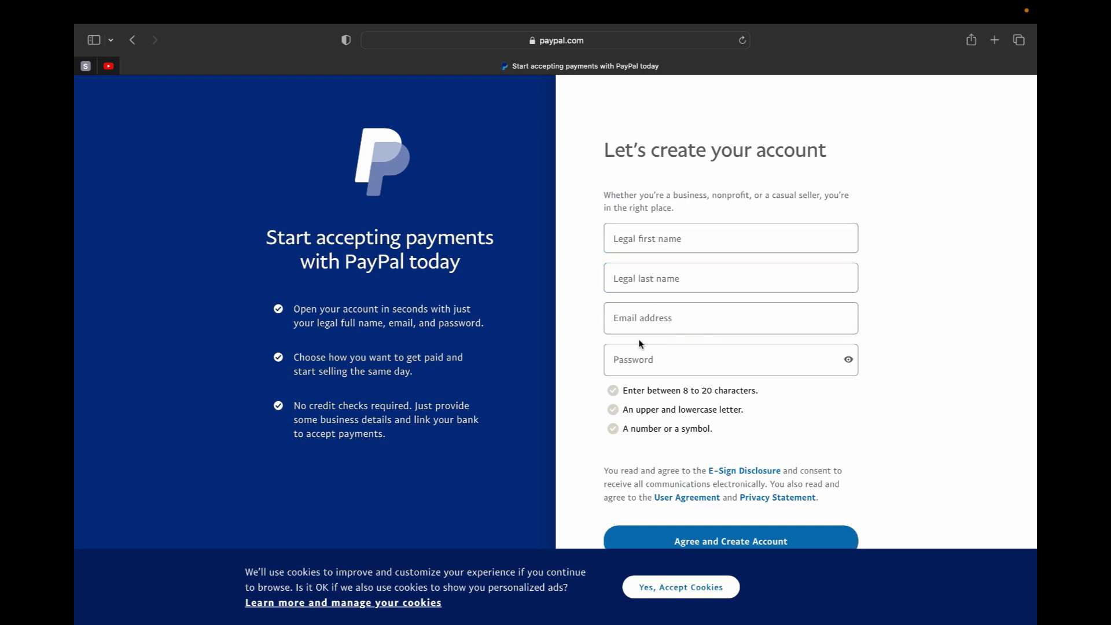
left_click(642, 237)
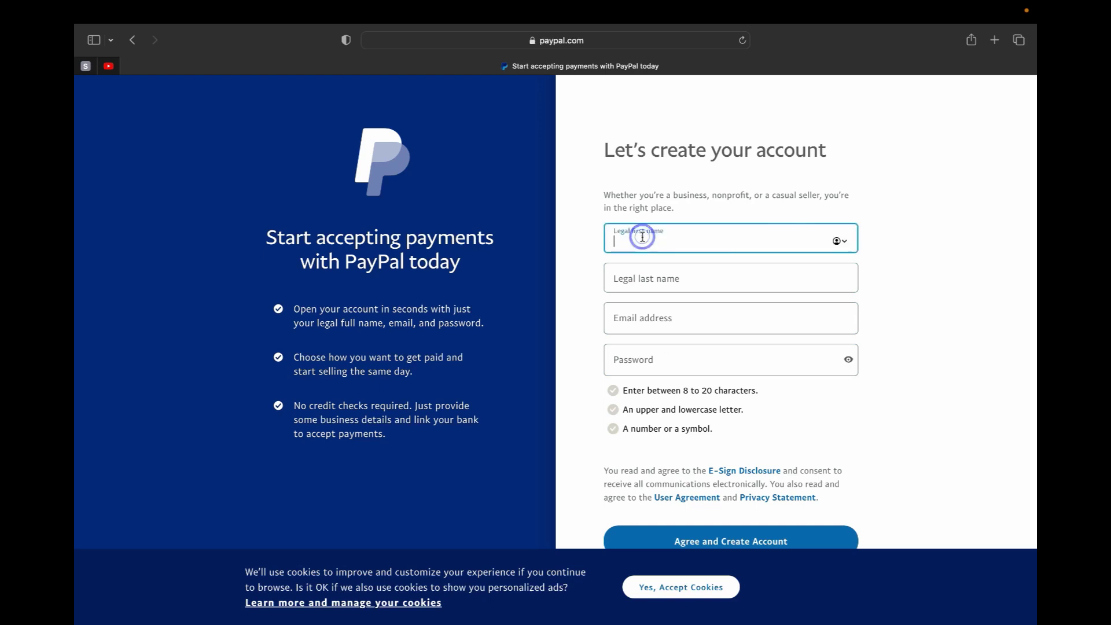
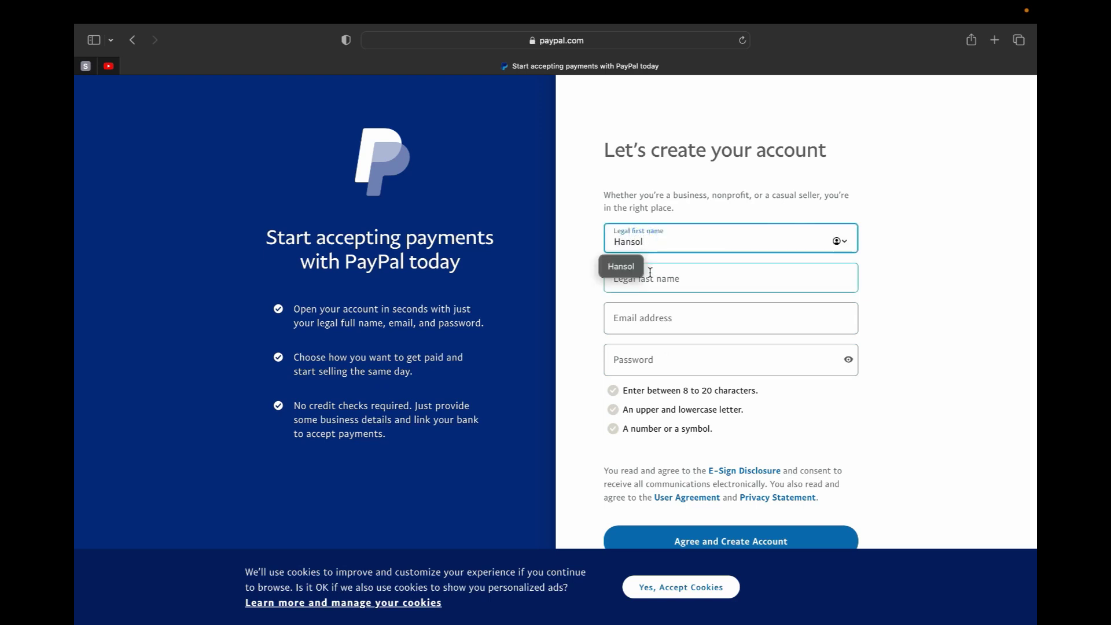
left_click(648, 277)
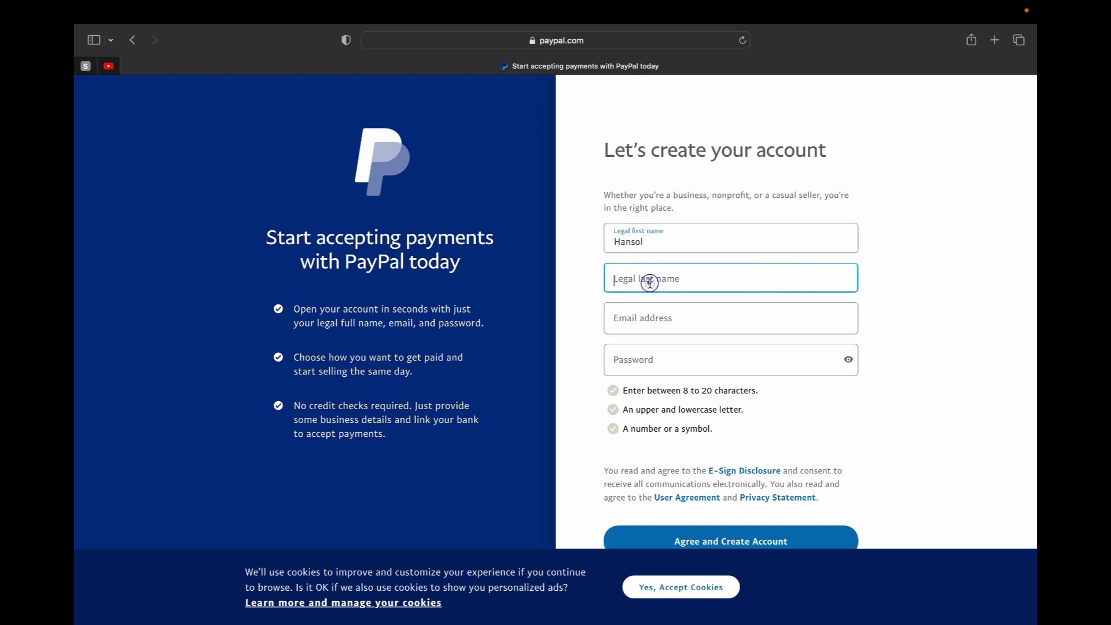
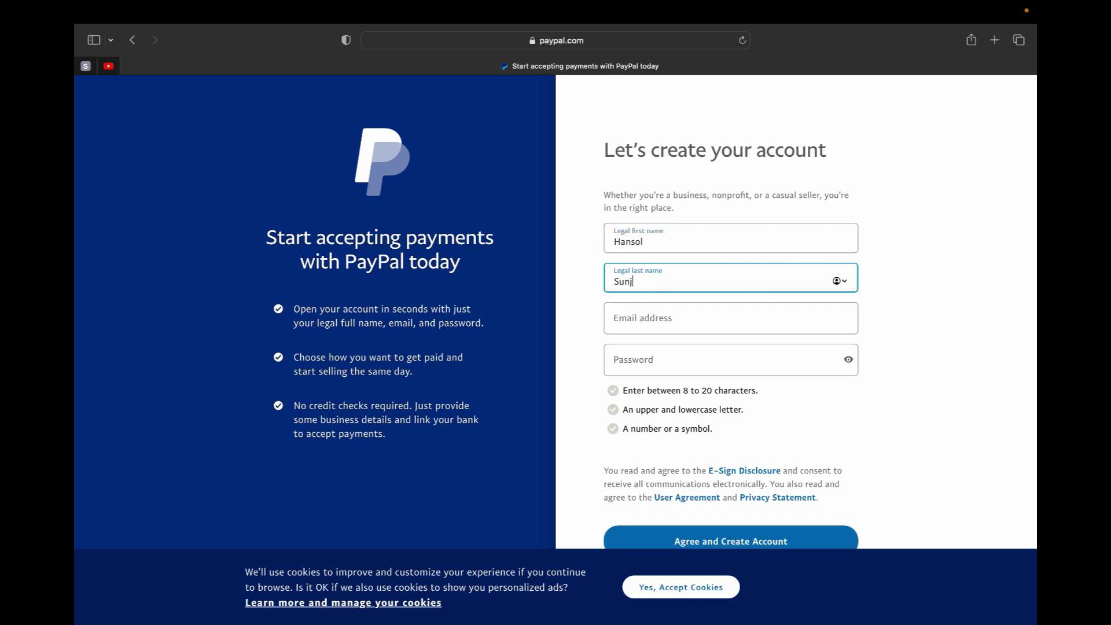
- Enter the email address and a password, then agree and create the account
left_click(669, 318)
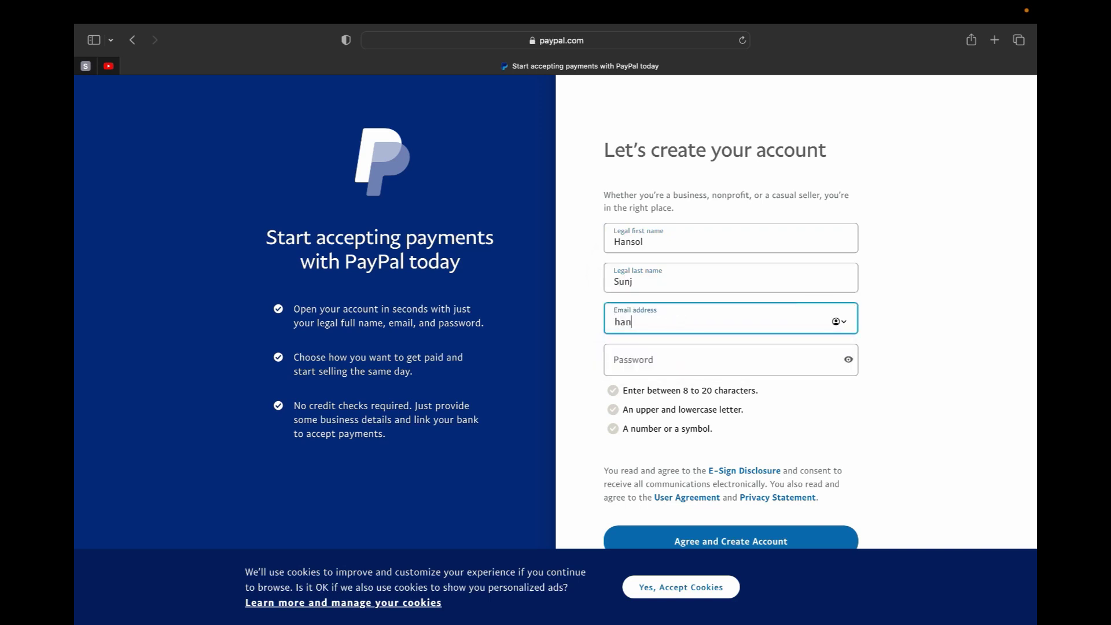
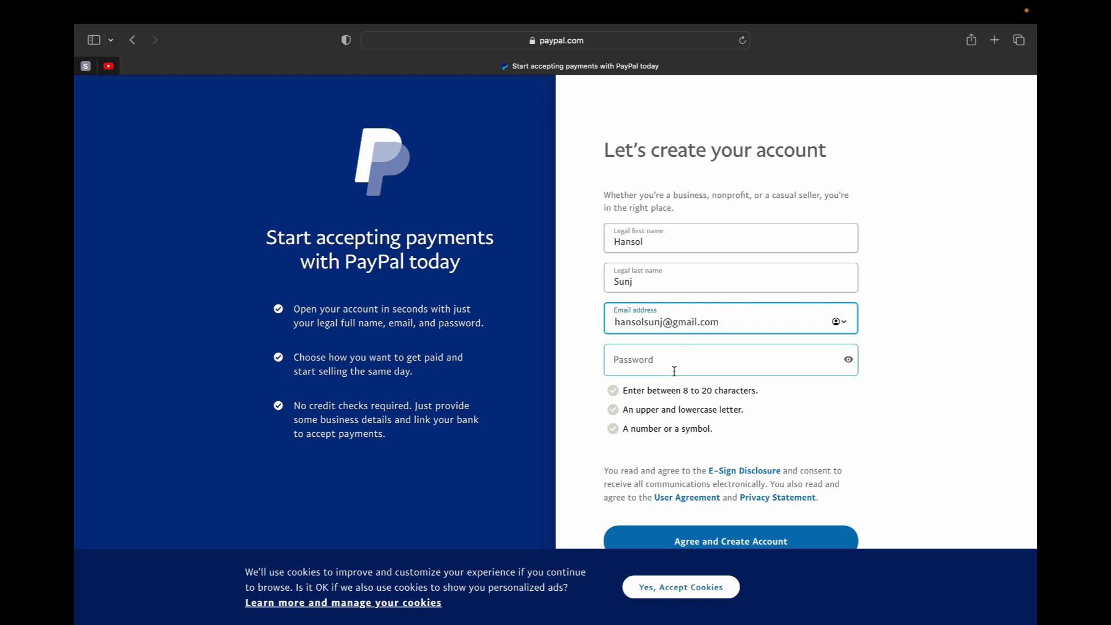
left_click(671, 370)
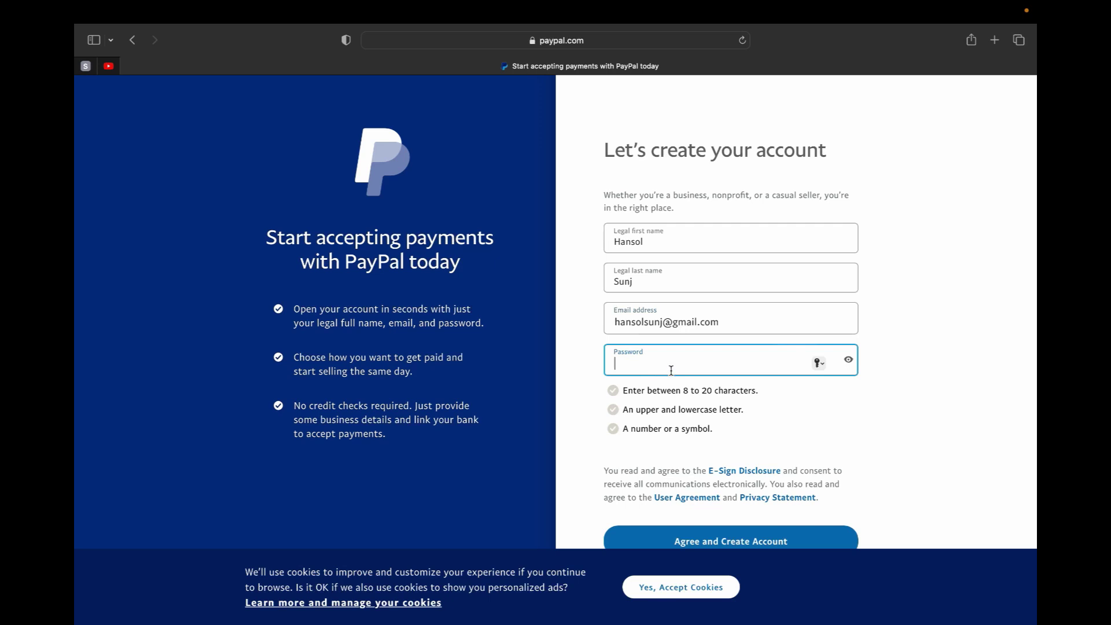
type("•••••••••••••")
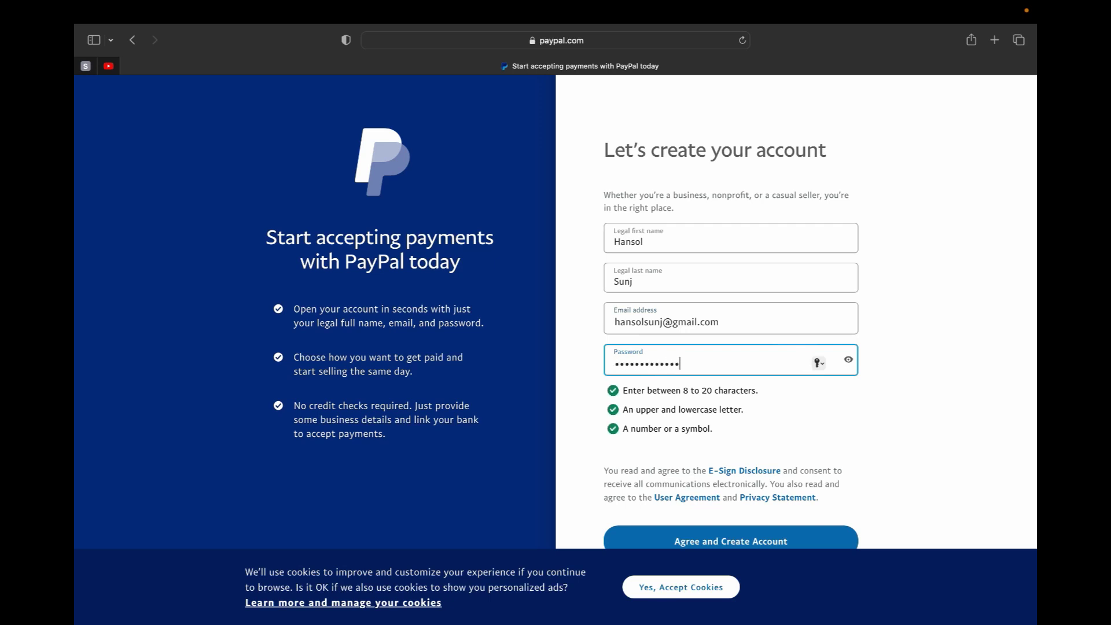
scroll(720, 510, "down", 2)
left_click(720, 508)
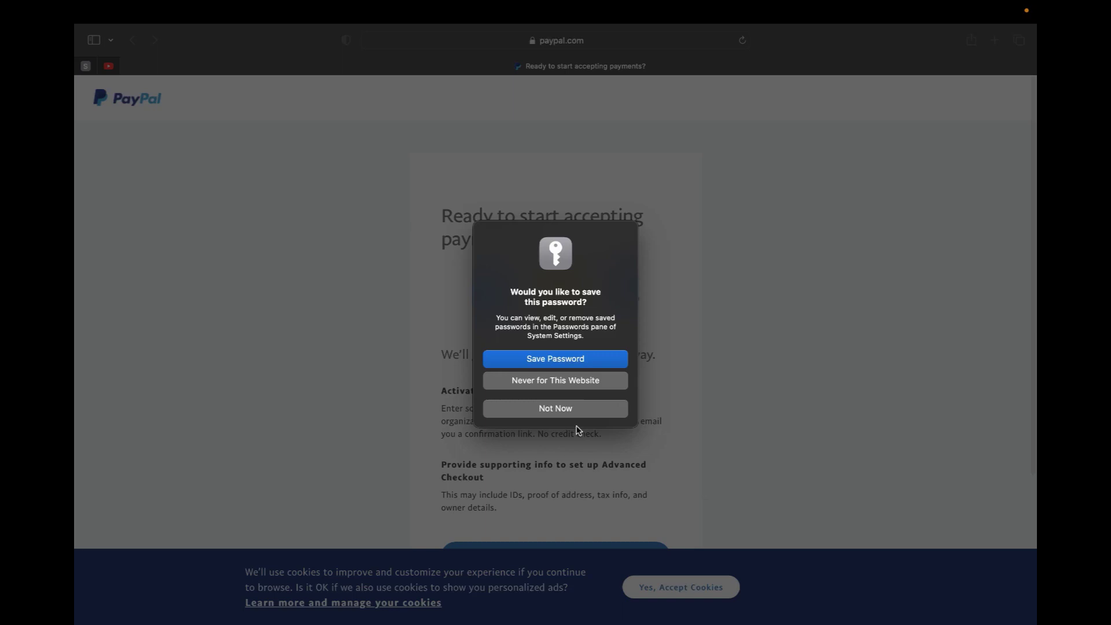
- Decline saving the password and scroll the onboarding page down to Let's Go and Not yet
left_click(555, 409)
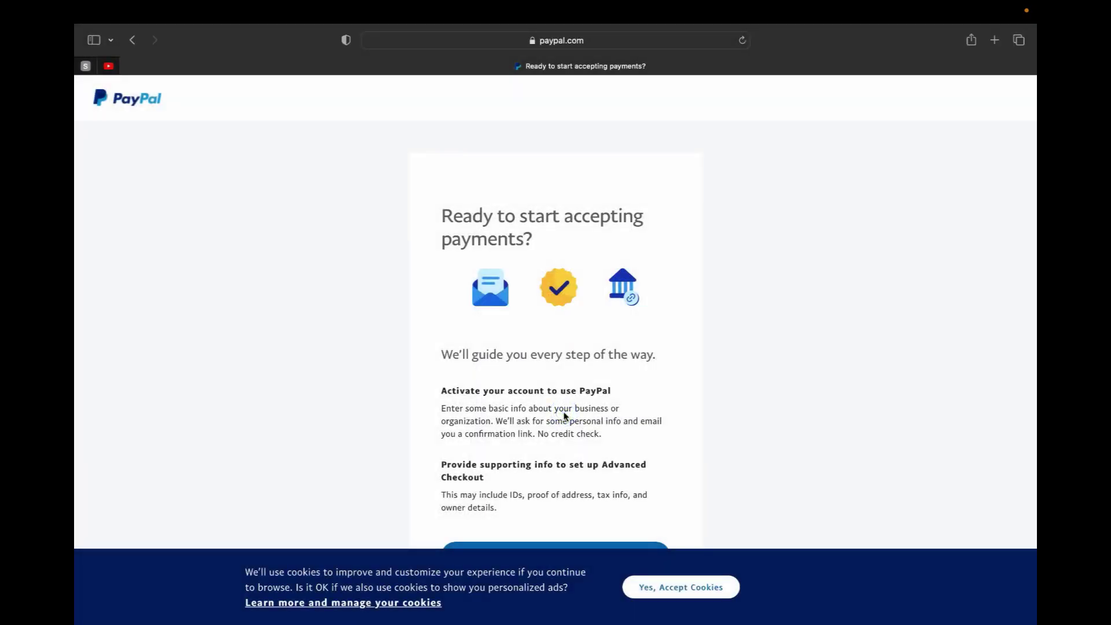
scroll(565, 416, "down", 2)
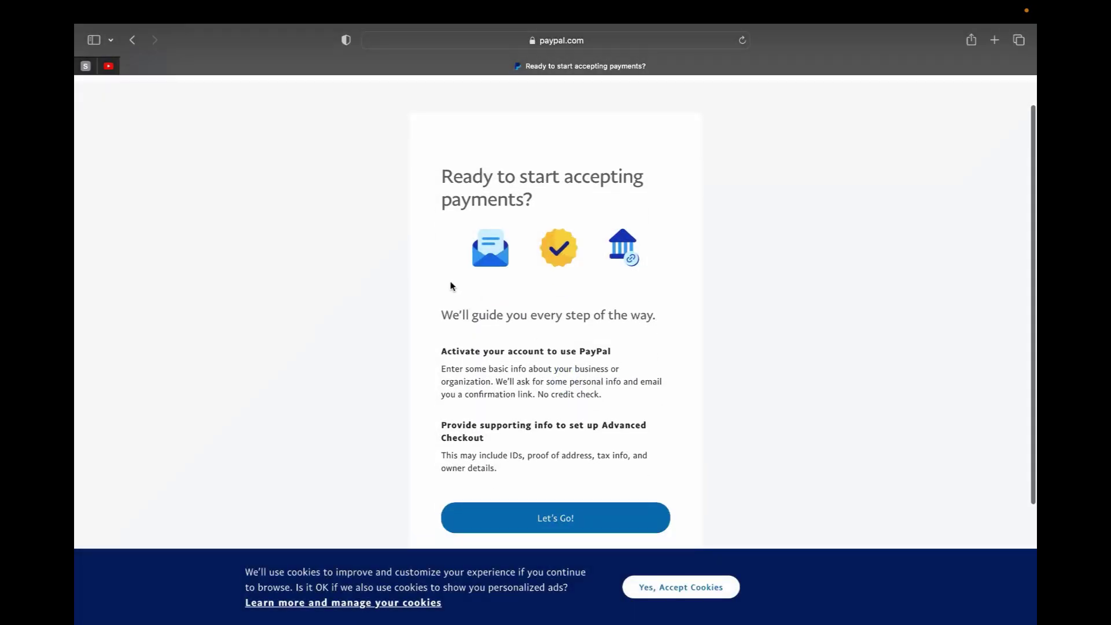
scroll(452, 286, "down", 1)
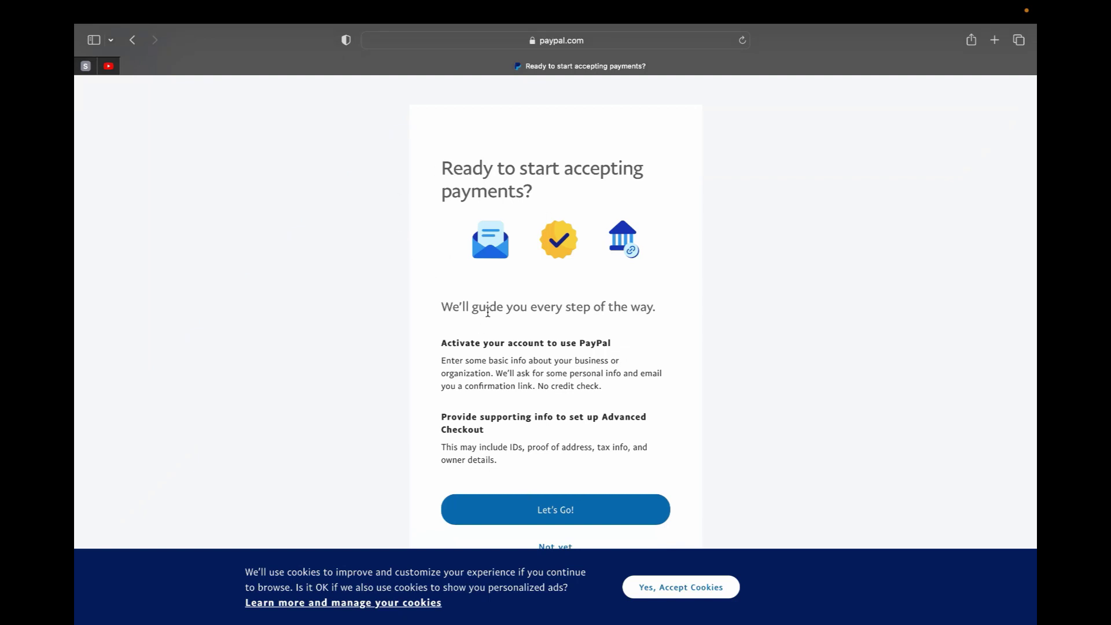
scroll(488, 431, "down", 4)
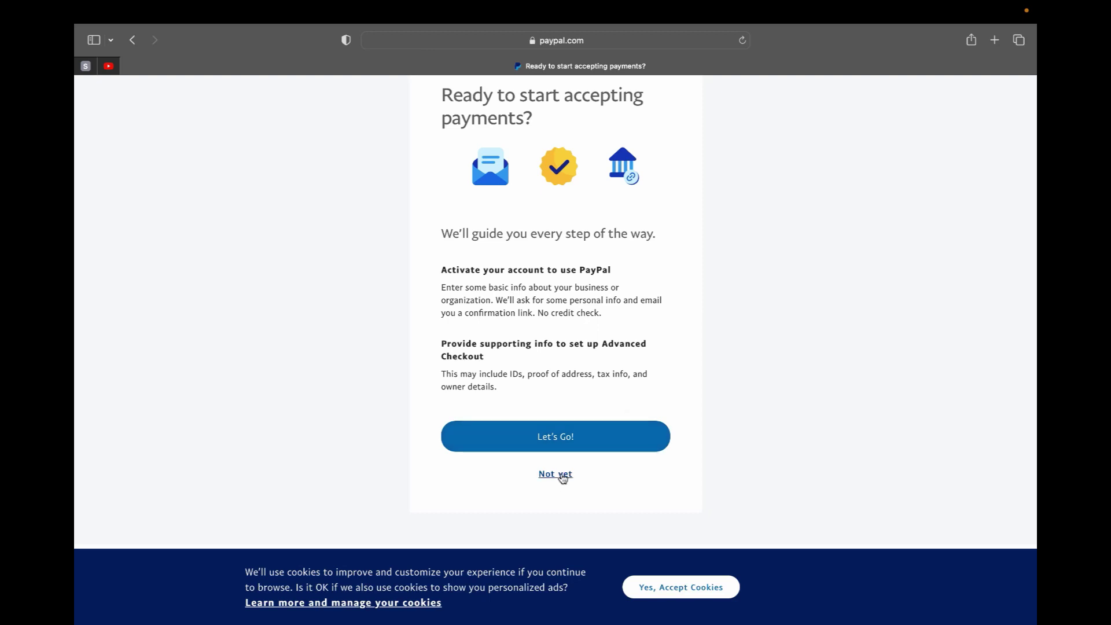
left_click(562, 475)
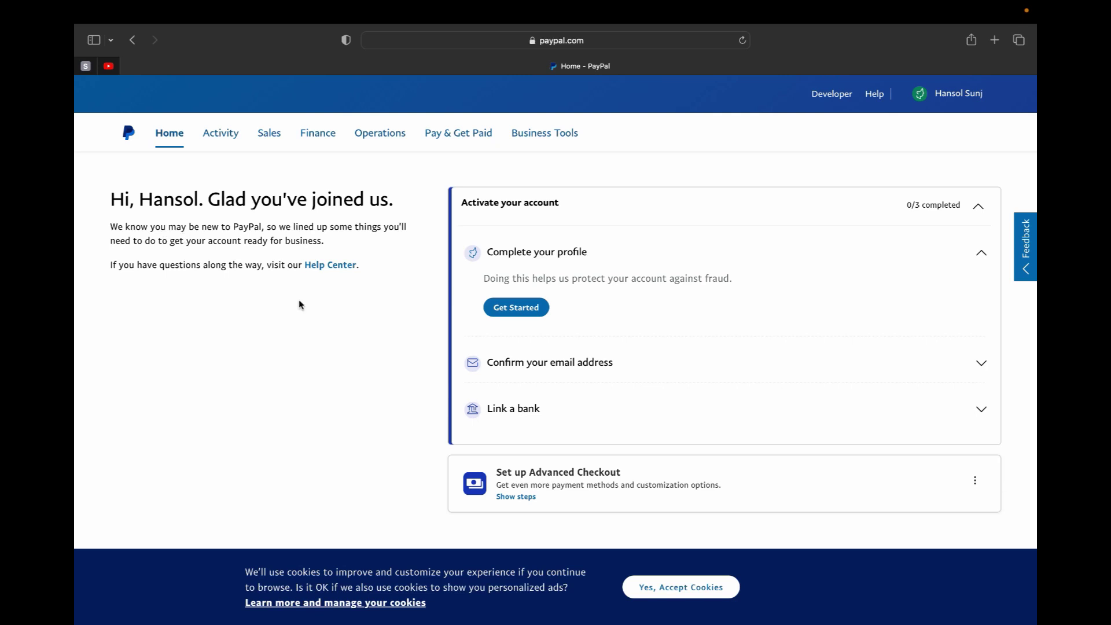
scroll(366, 331, "down", 2)
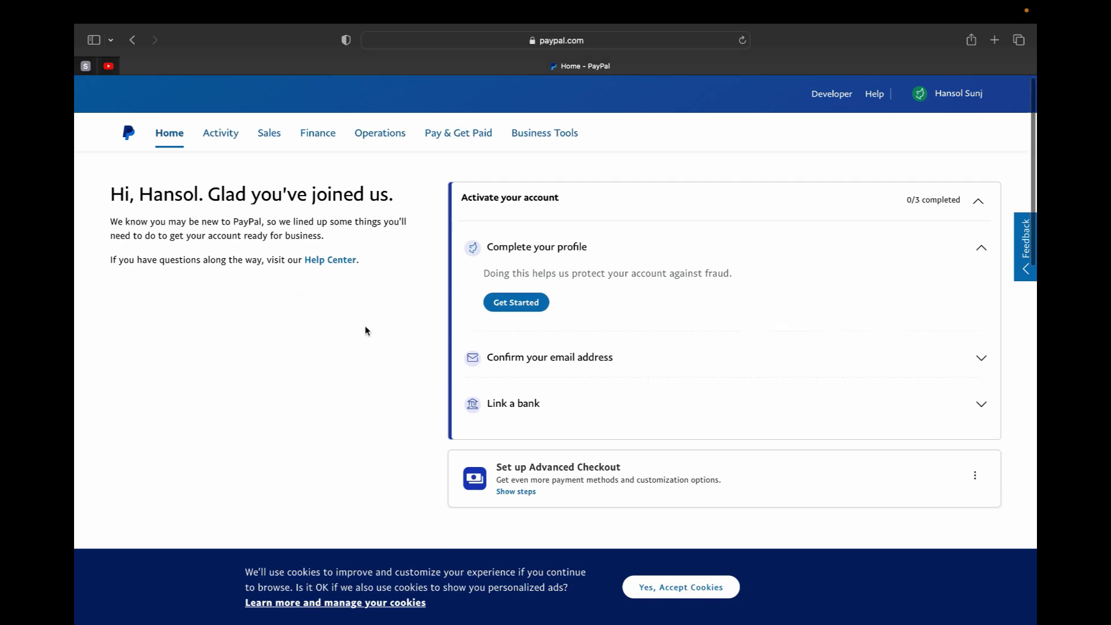
scroll(365, 331, "up", 2)
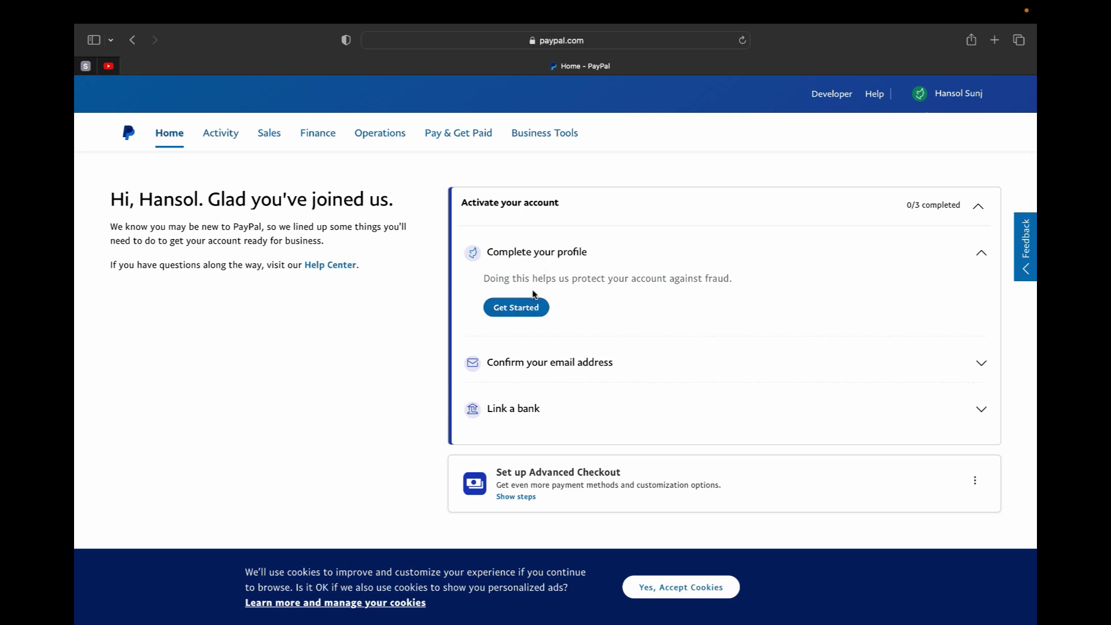
scroll(566, 315, "down", 2)
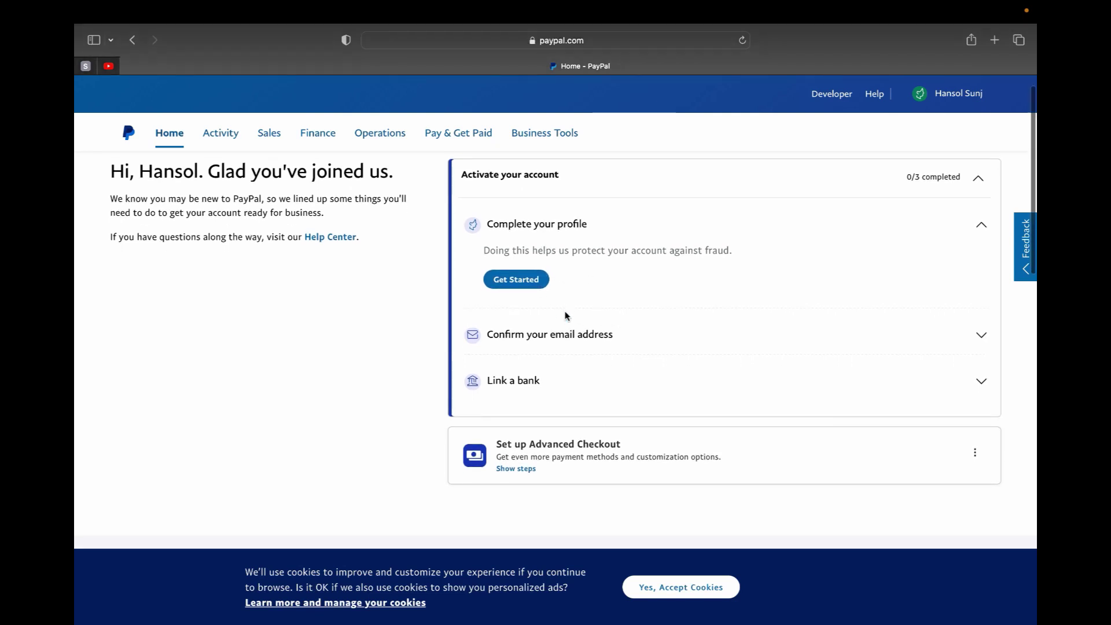
scroll(565, 315, "down", 4)
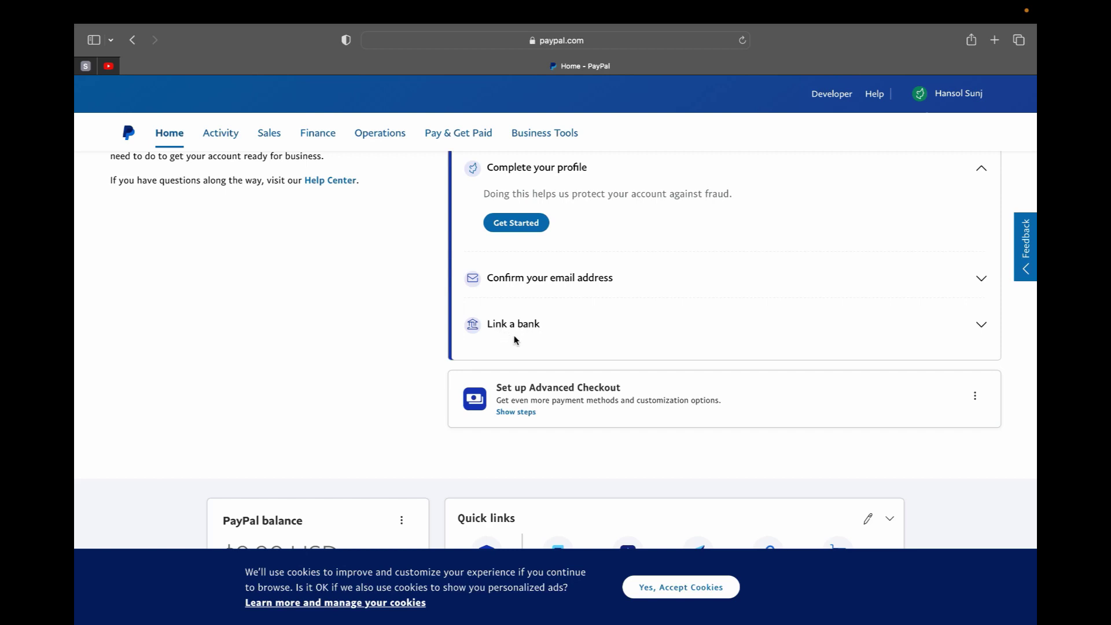
scroll(513, 339, "down", 6)
scroll(513, 339, "down", 10)
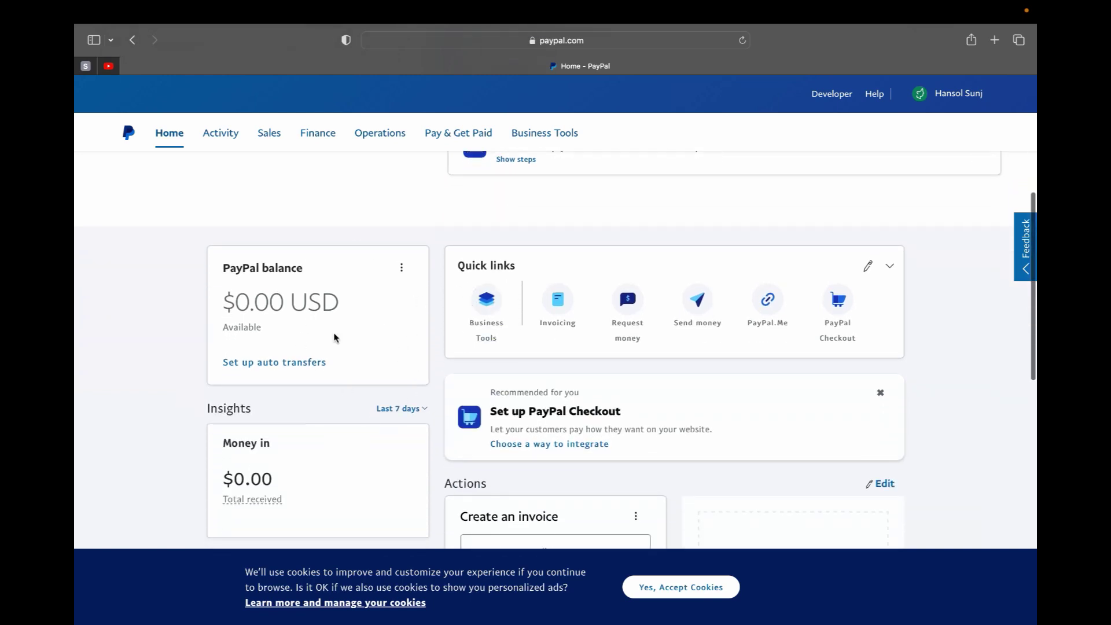
scroll(365, 363, "down", 8)
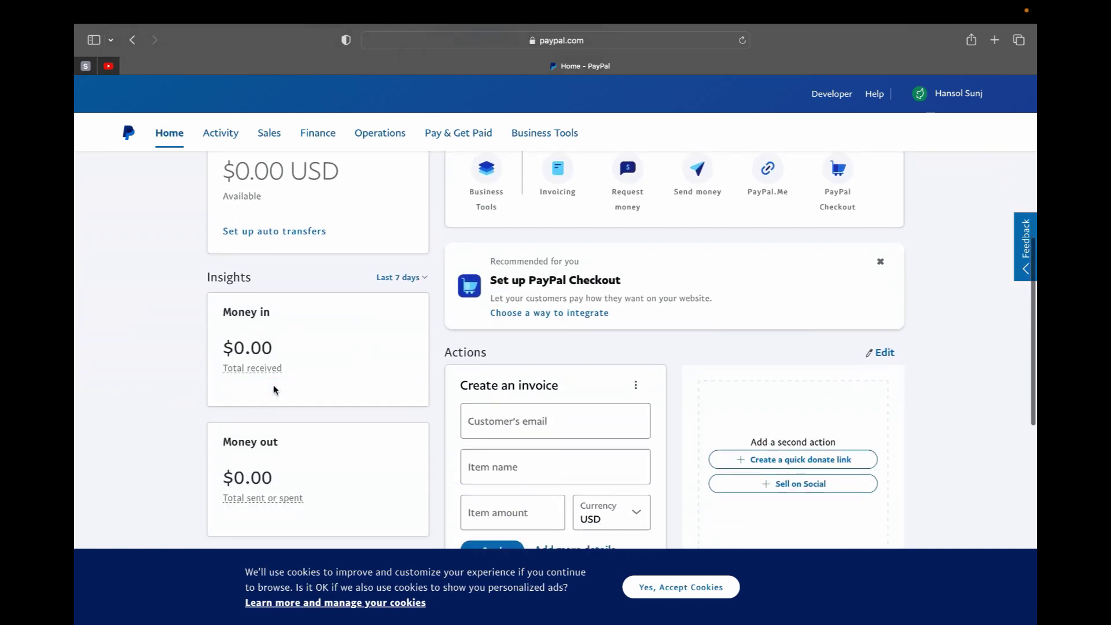
scroll(277, 388, "down", 6)
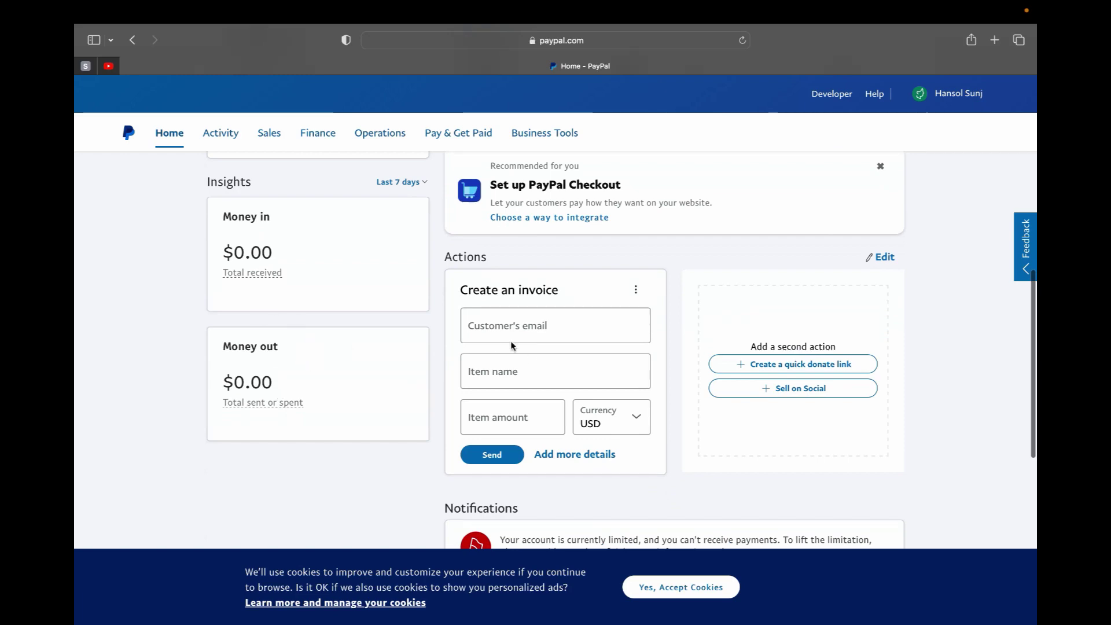
scroll(562, 440, "up", 12)
scroll(562, 440, "up", 2)
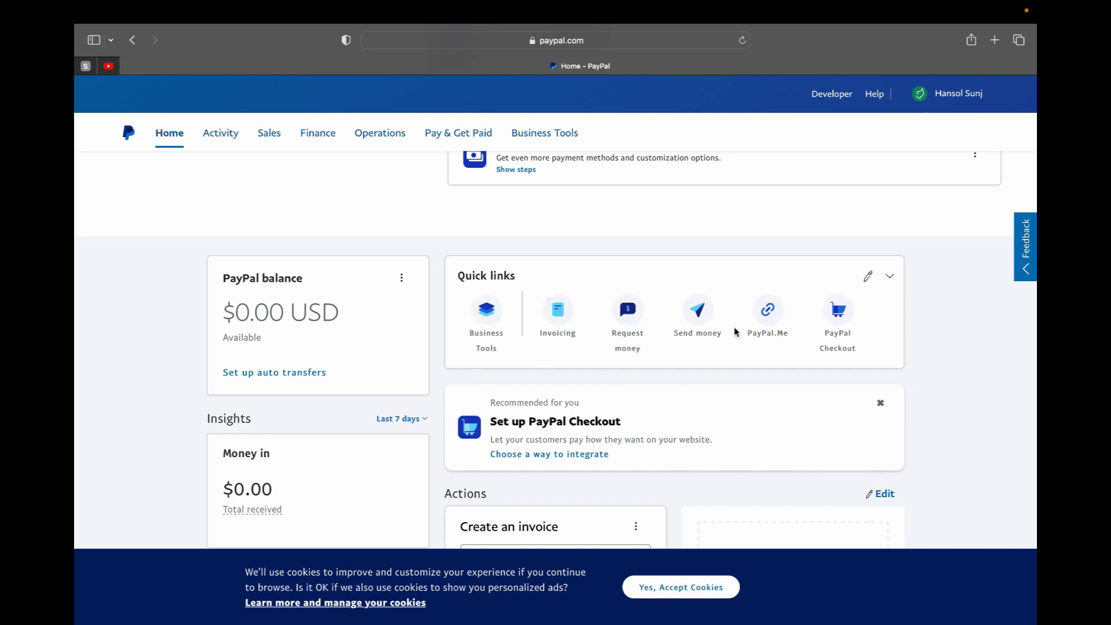
scroll(893, 352, "up", 5)
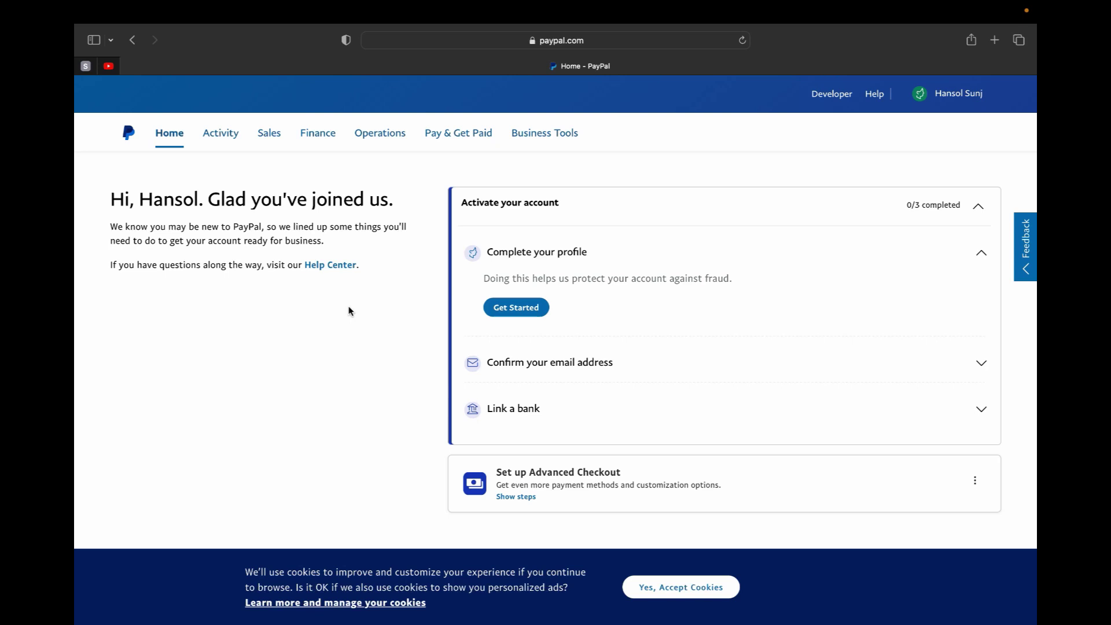
mouse_move(218, 136)
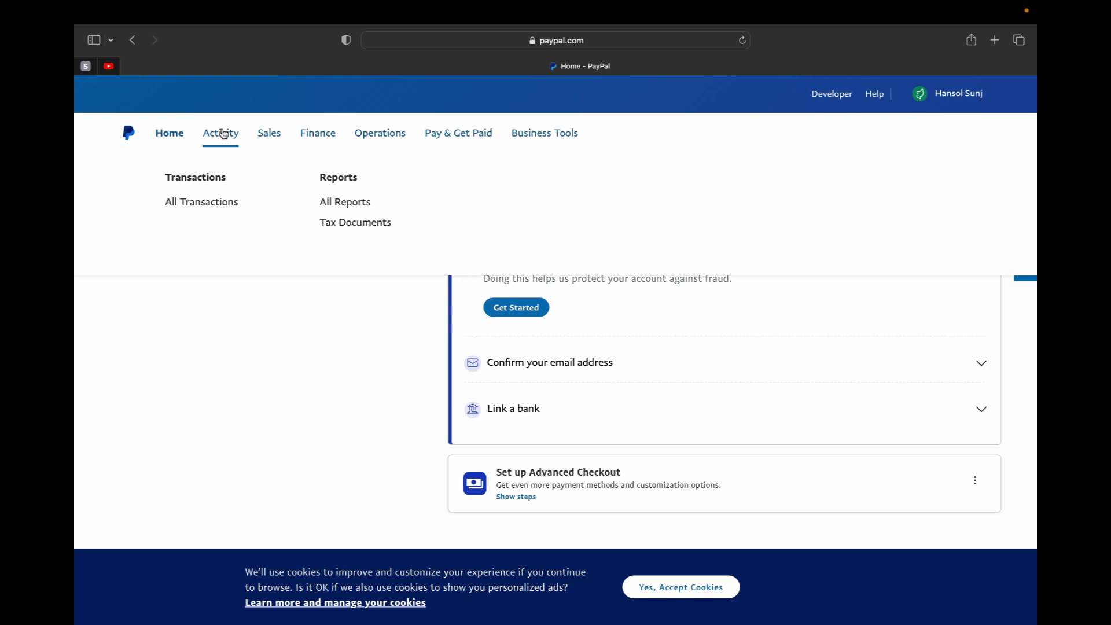
mouse_move(267, 142)
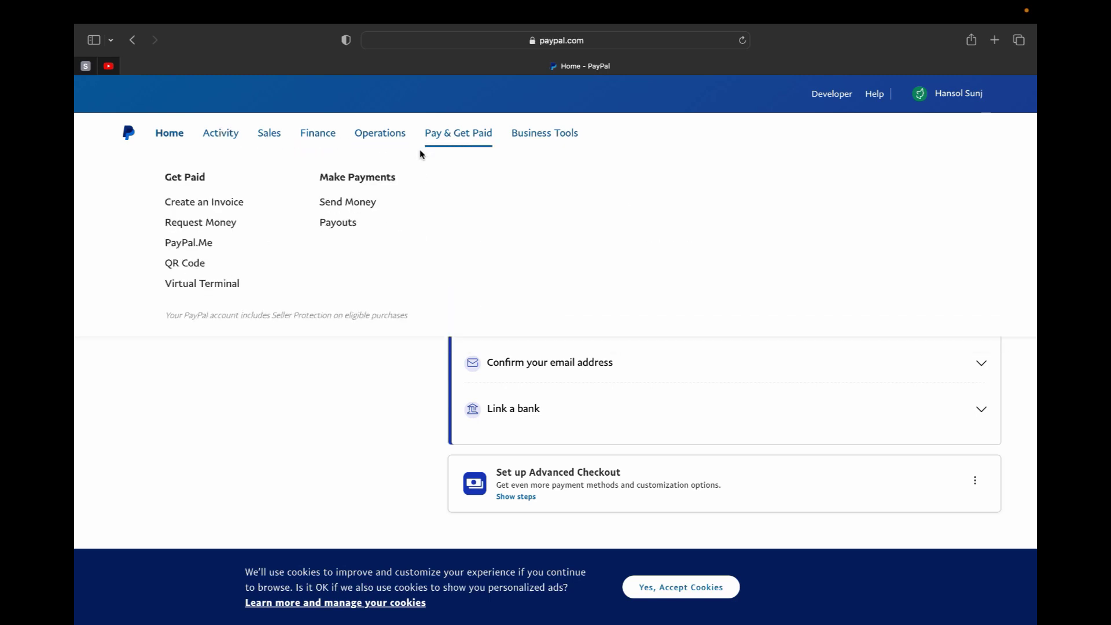
left_click(545, 135)
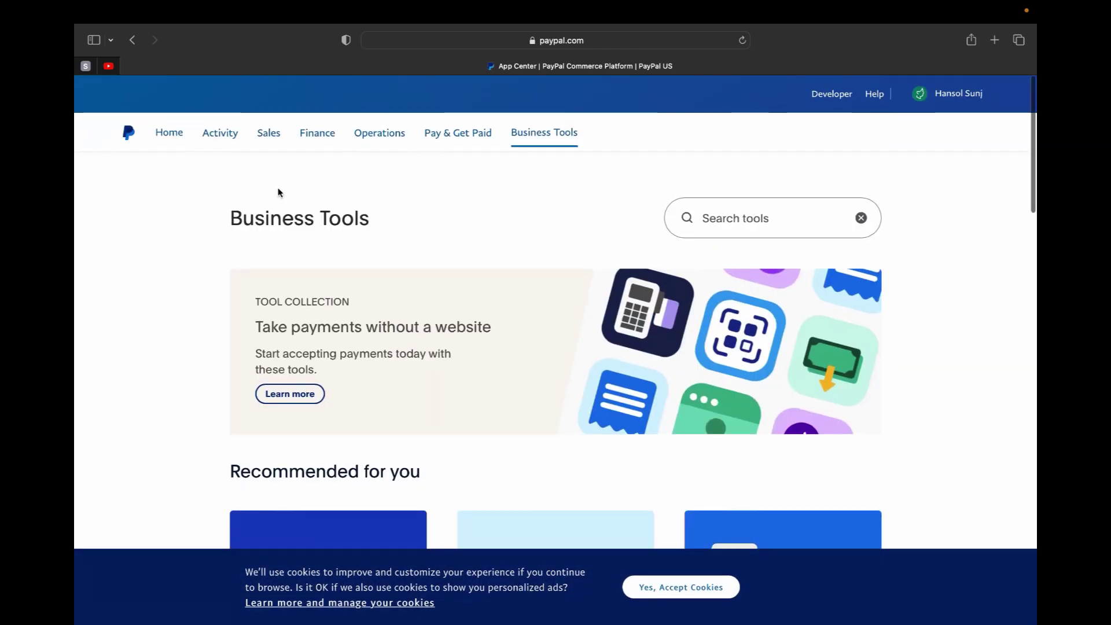
left_click(171, 134)
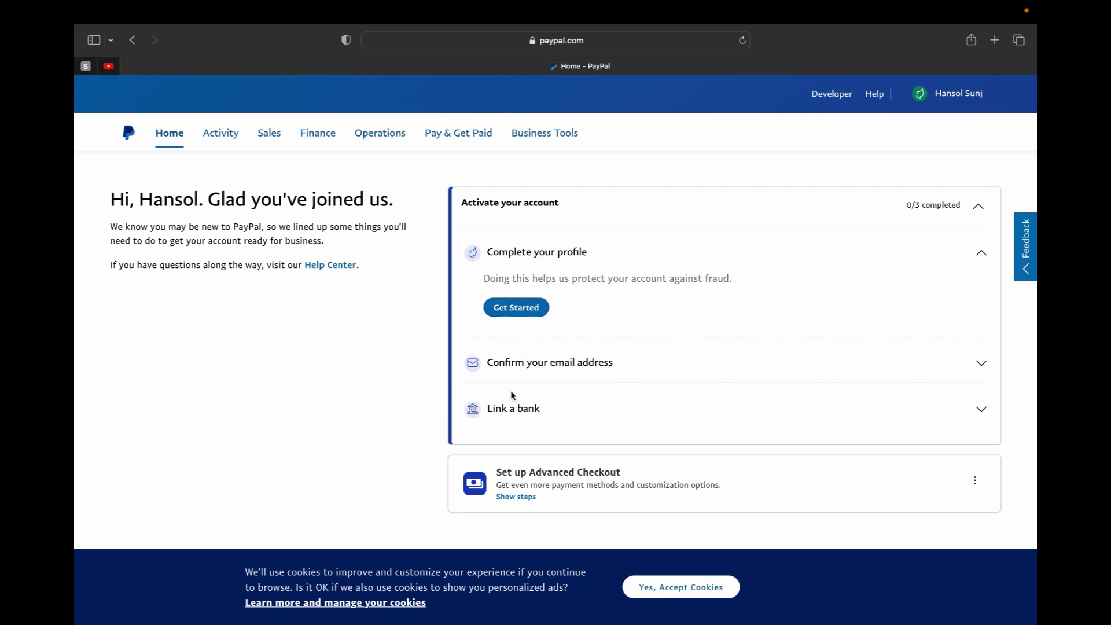
- Choose Get Started under Complete your profile, then Provide info to reach the business basics form
left_click(517, 308)
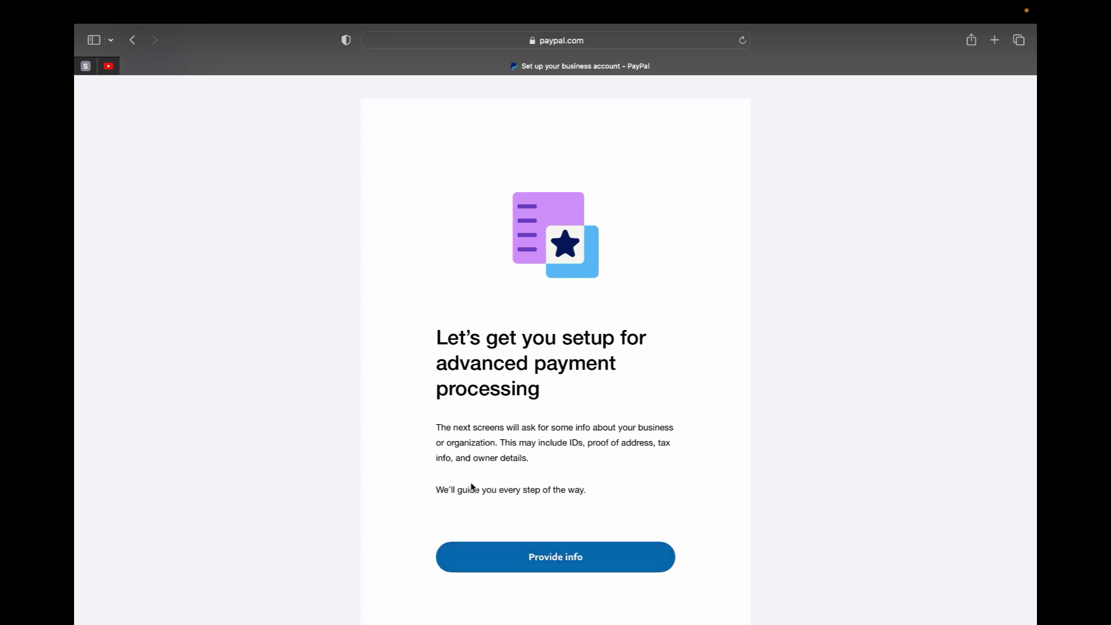
left_click(494, 548)
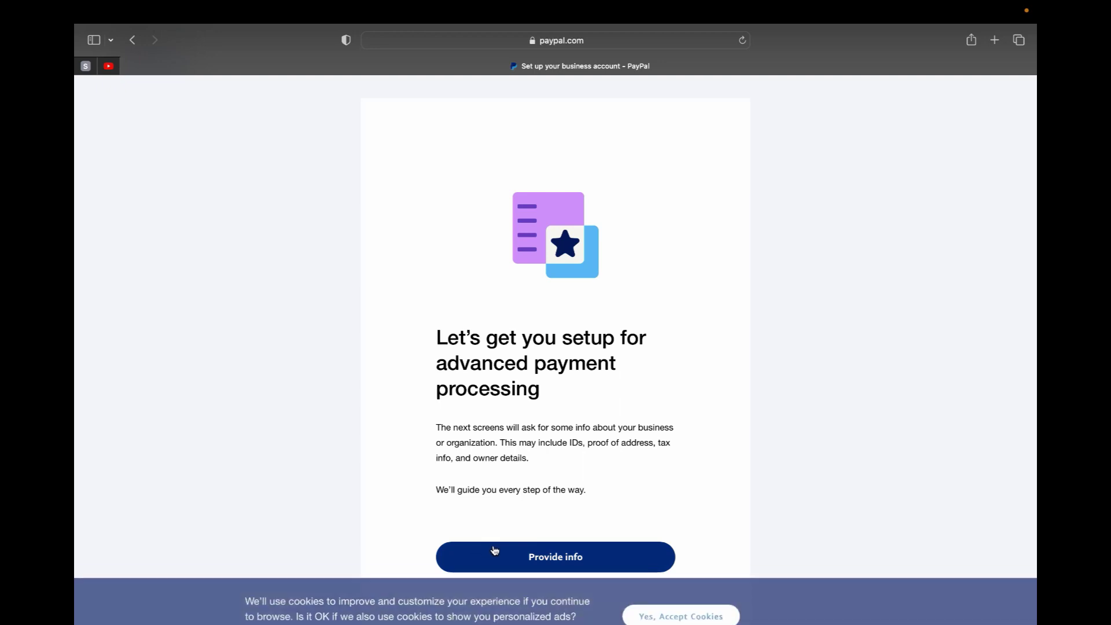
scroll(595, 456, "down", 3)
left_click(578, 466)
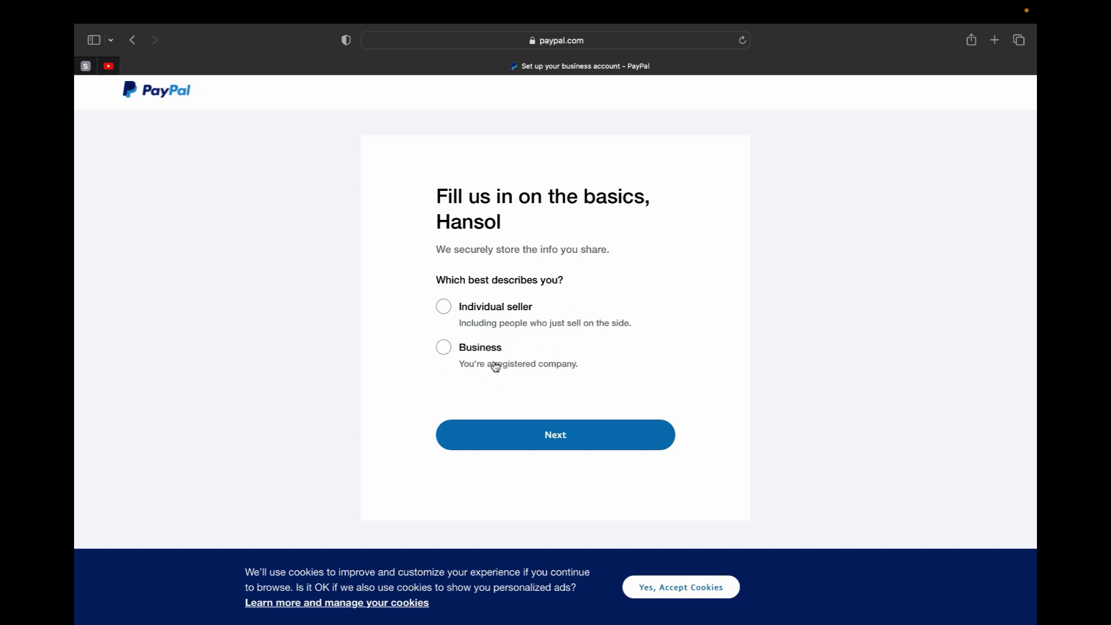
- Choose Business as the account type and paste LUXURY COFFEE as the legal business name
left_click(449, 348)
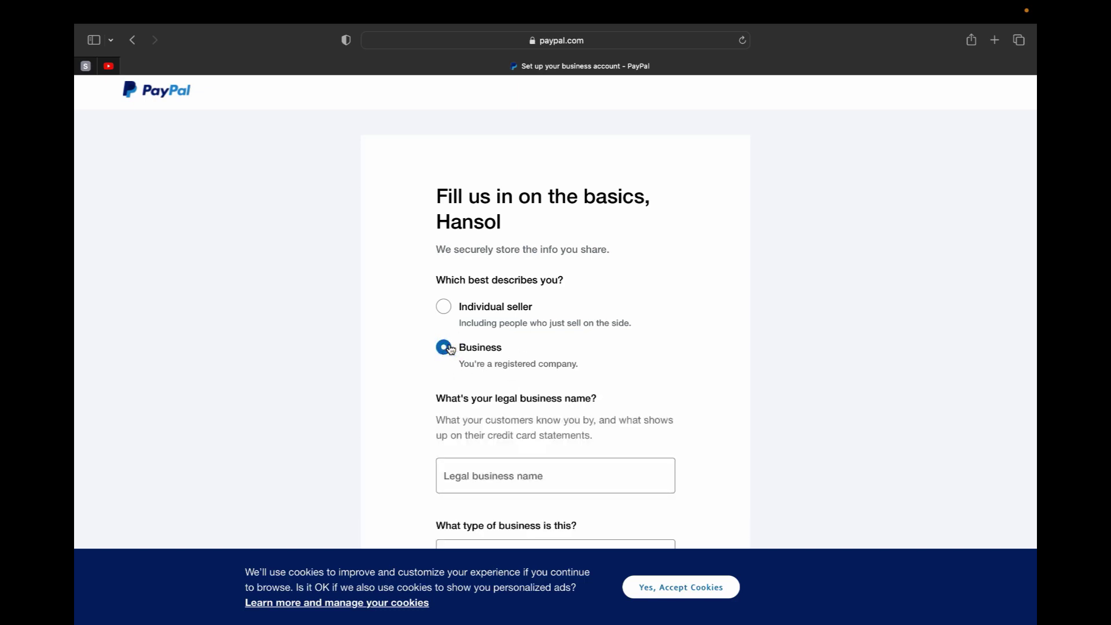
scroll(450, 349, "down", 5)
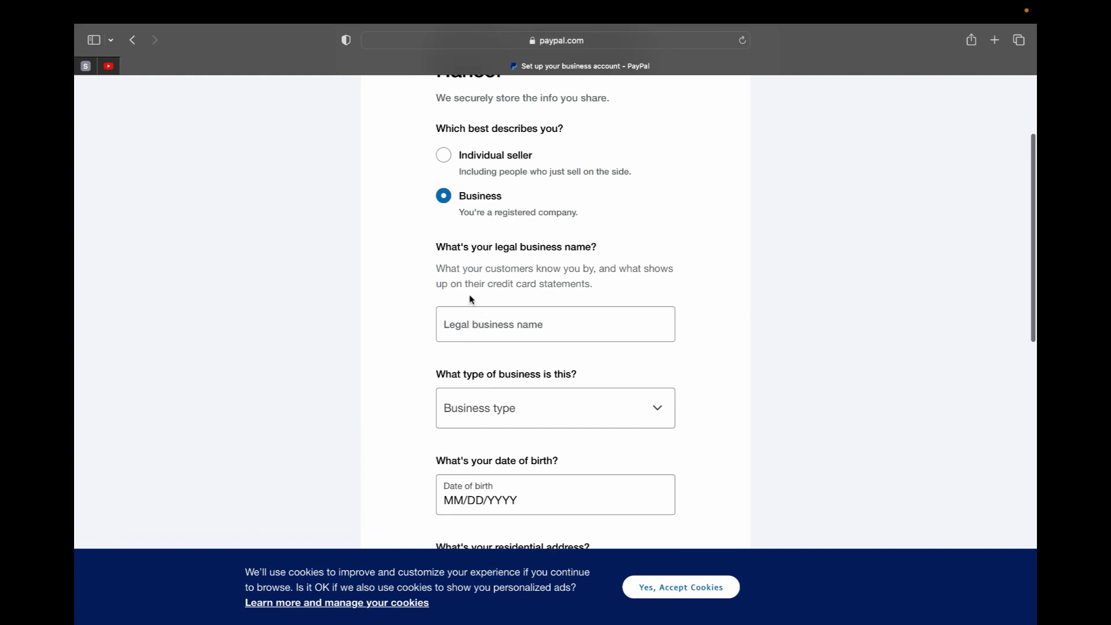
left_click(501, 330)
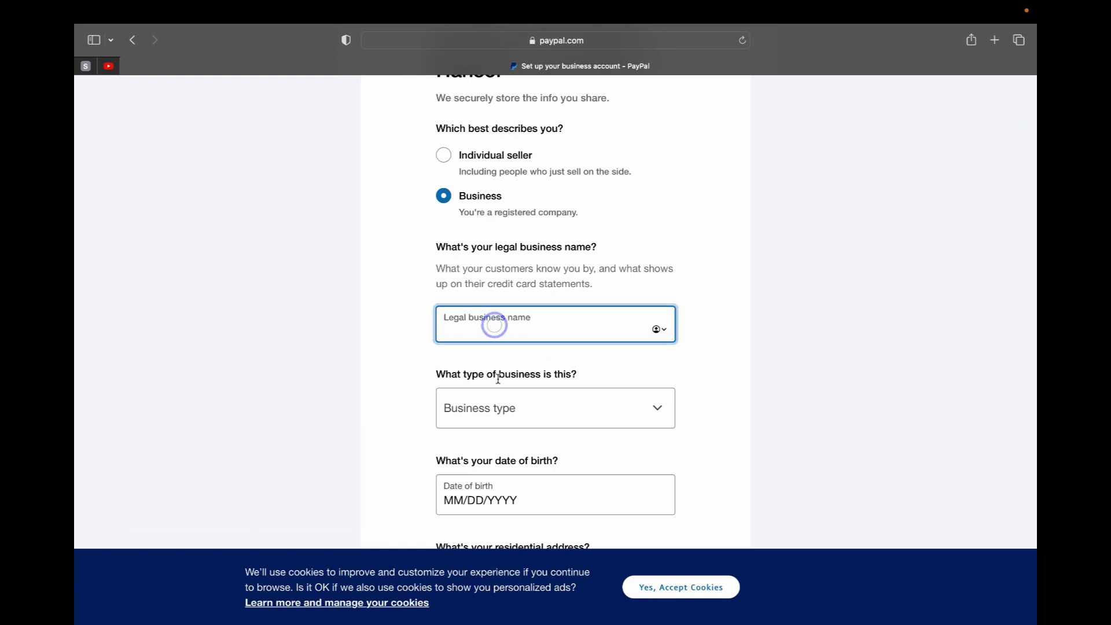
scroll(504, 408, "down", 2)
scroll(503, 409, "down", 2)
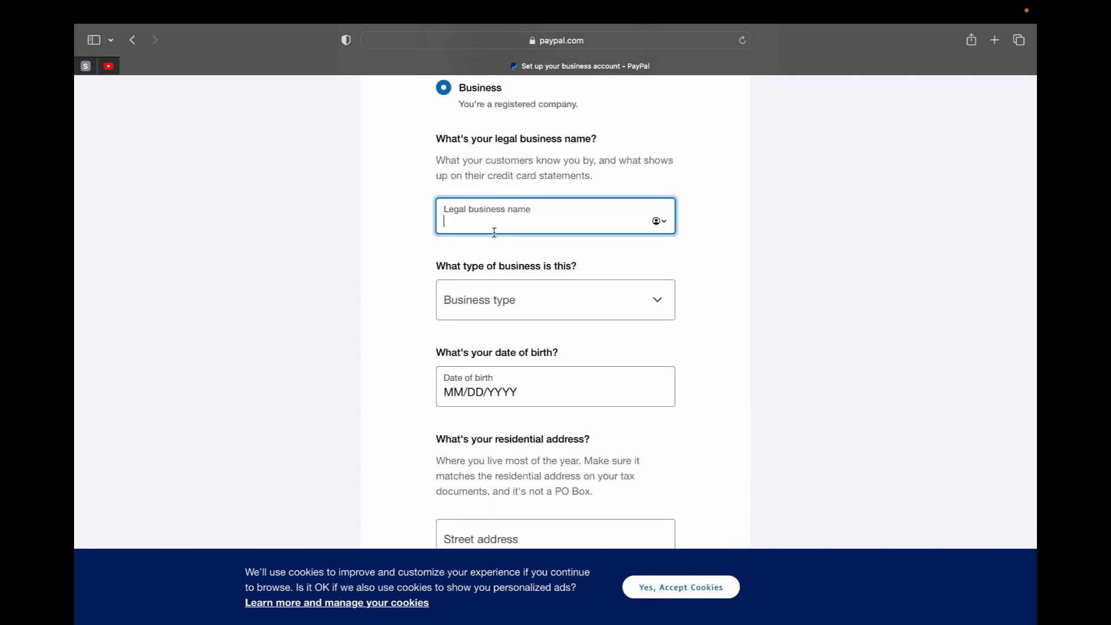
type("L")
key("BackSpace")
type("LUXURY COFFEE")
left_click(602, 264)
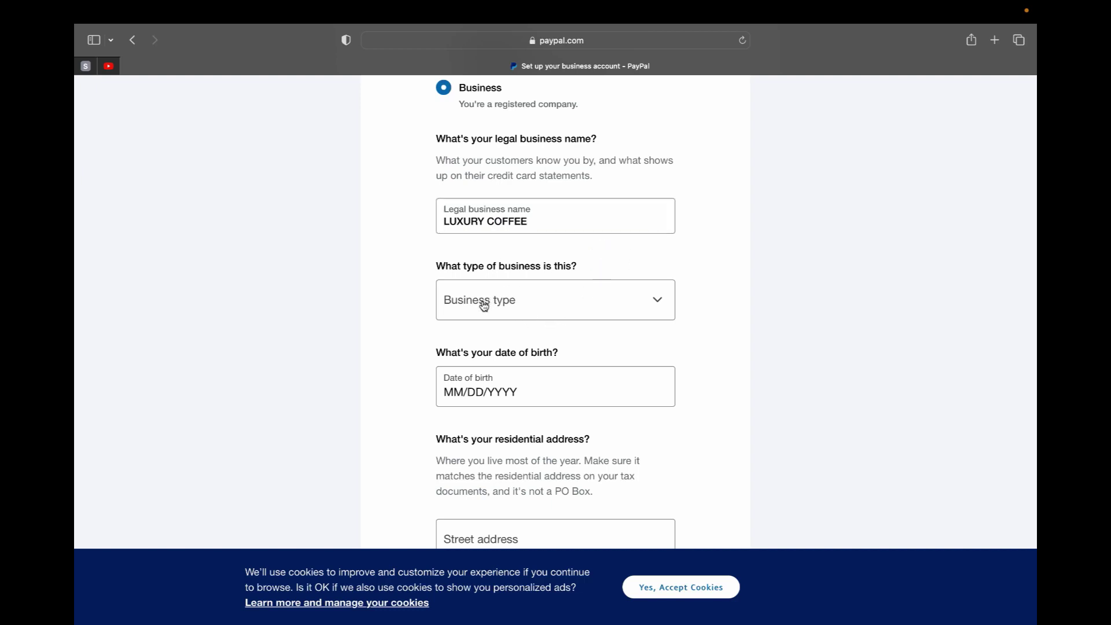
- Set the business type to Partnership
left_click(657, 308)
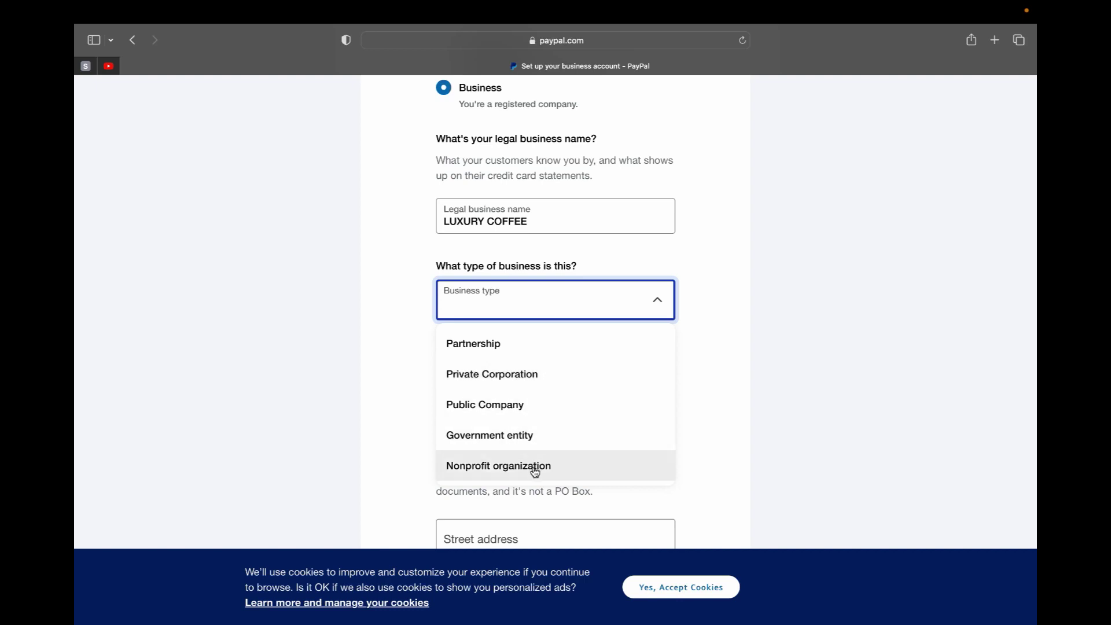
left_click(478, 344)
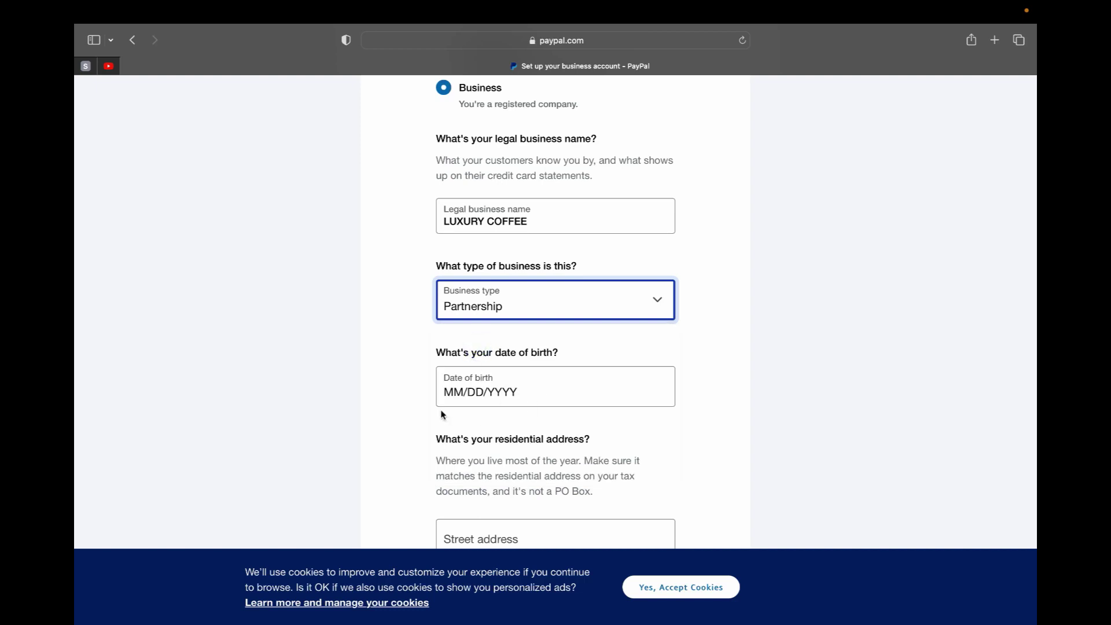
left_click(522, 398)
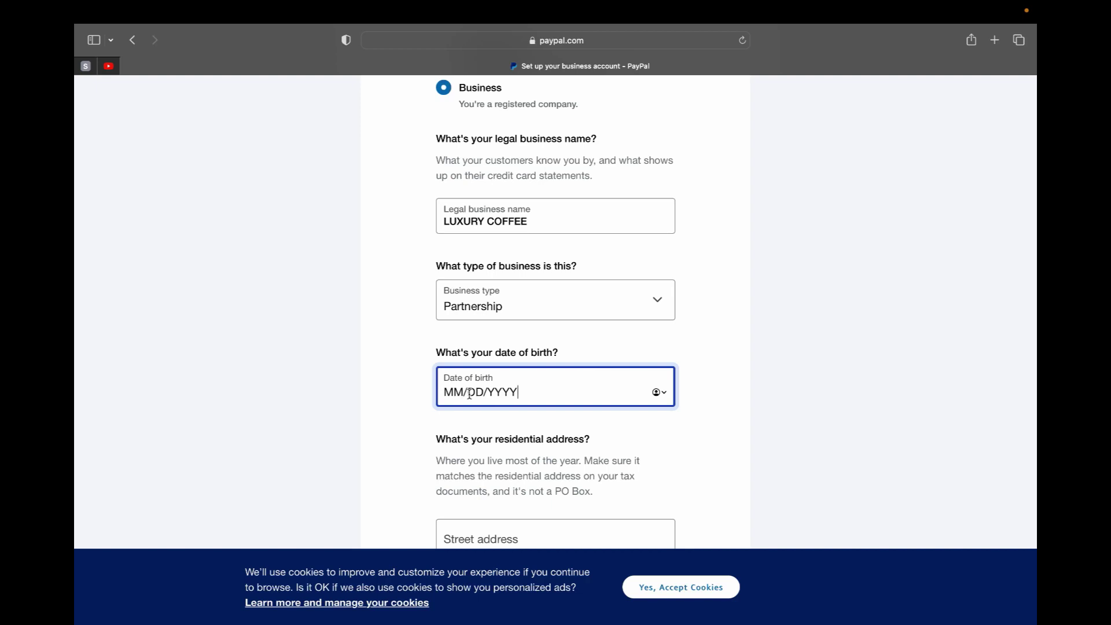
- Enter the account holder's date of birth, leaving the address, State and ZIP fields blank
key("Tab")
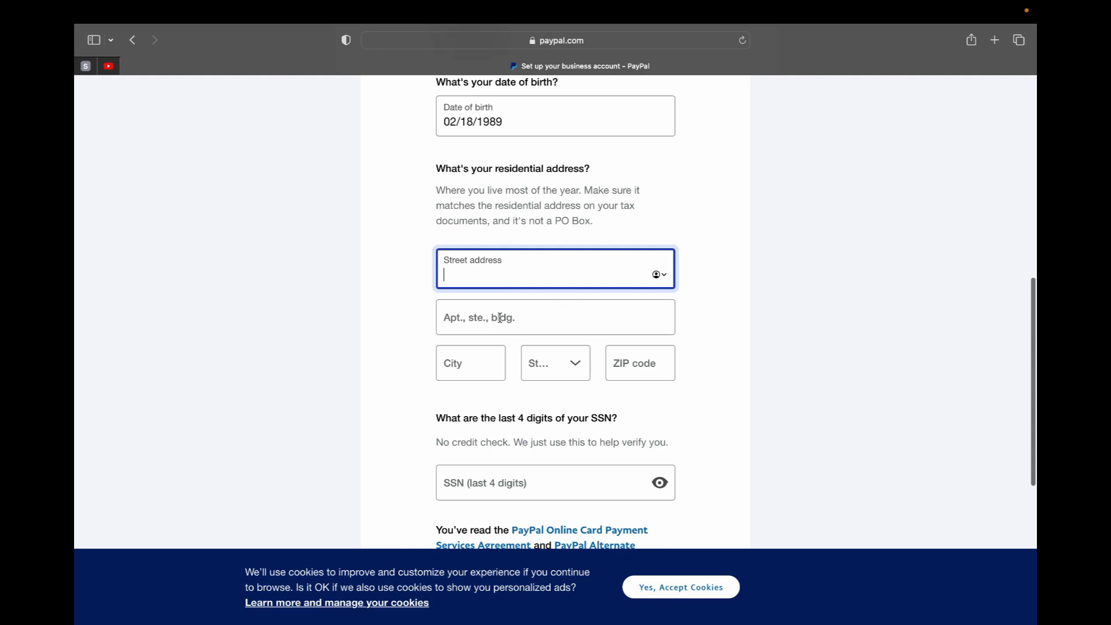
left_click(546, 325)
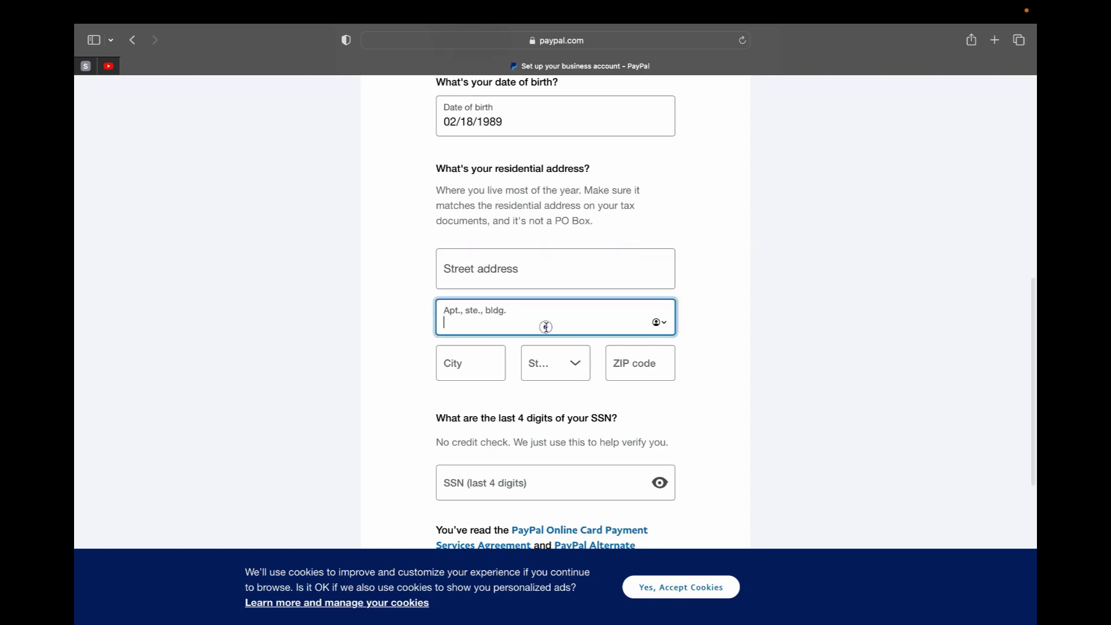
left_click(494, 360)
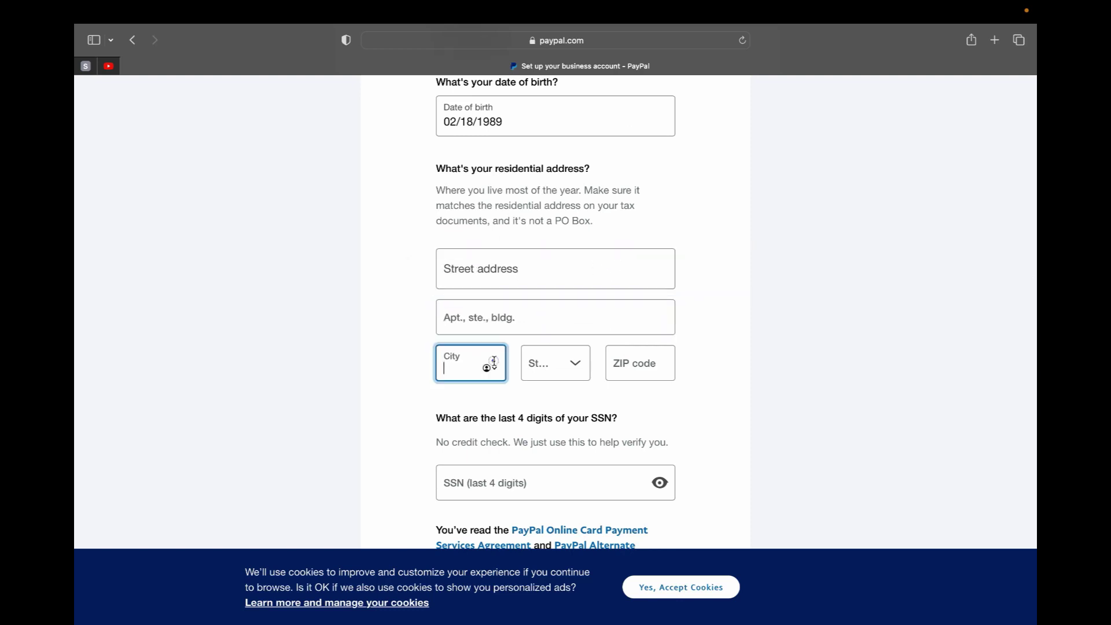
left_click(573, 377)
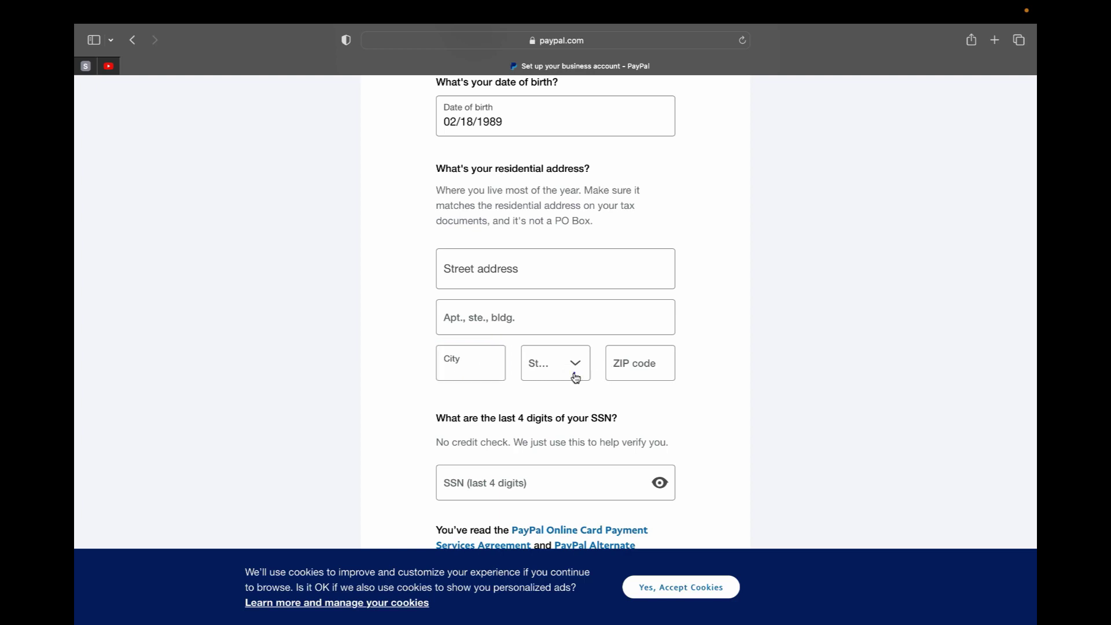
left_click(654, 361)
left_click(727, 422)
scroll(656, 427, "down", 3)
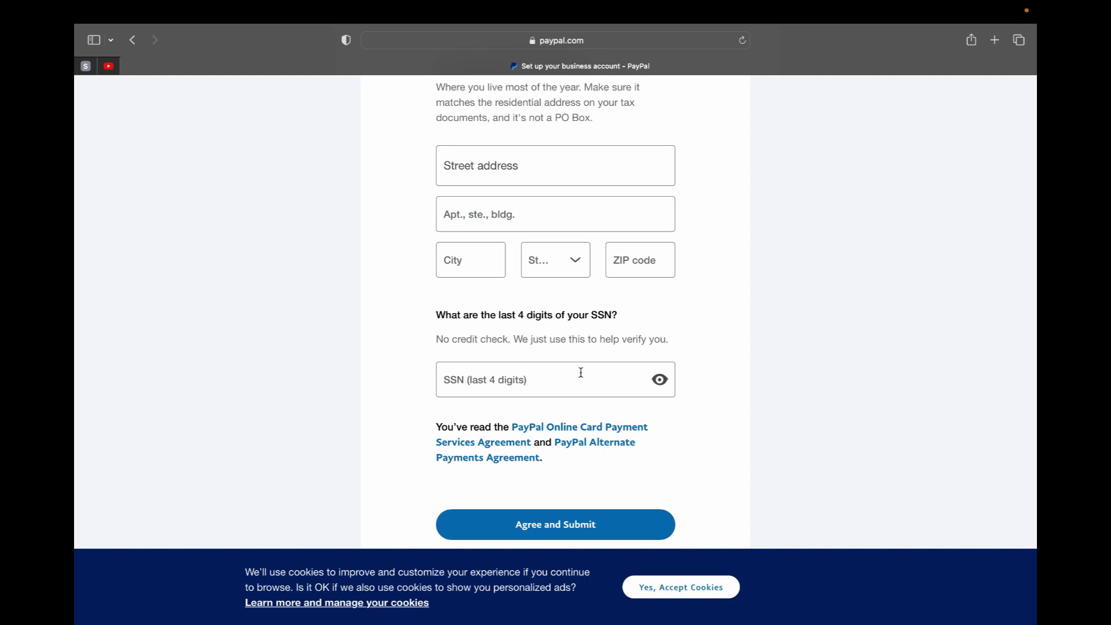
scroll(581, 408, "down", 3)
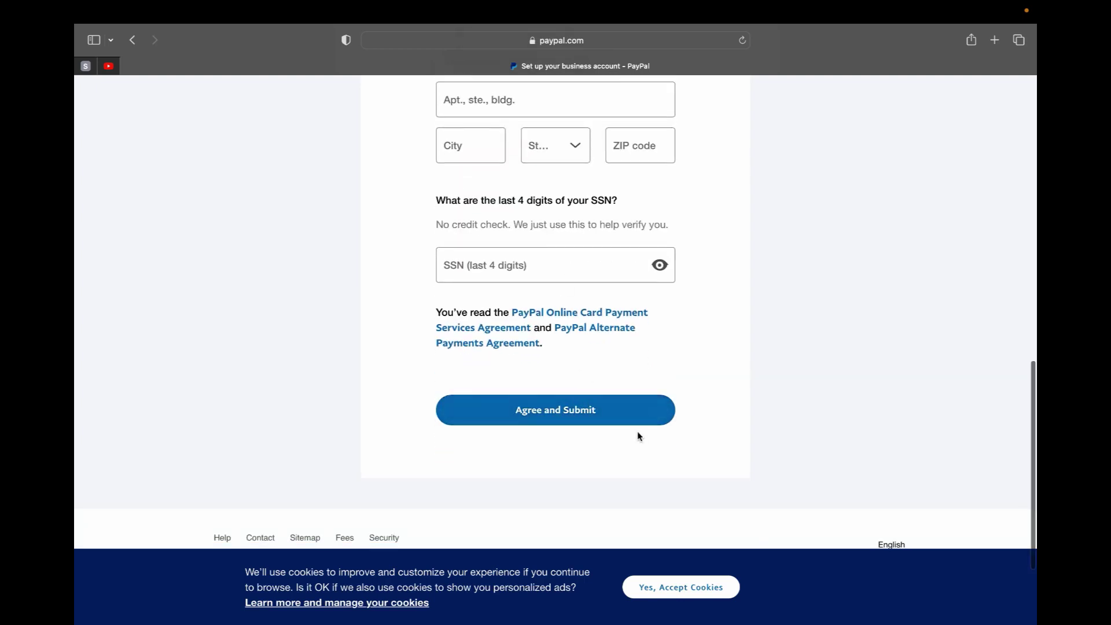
scroll(661, 333, "down", 1)
- Go back from the setup form and confirm leaving without saving the entered info
scroll(662, 334, "up", 20)
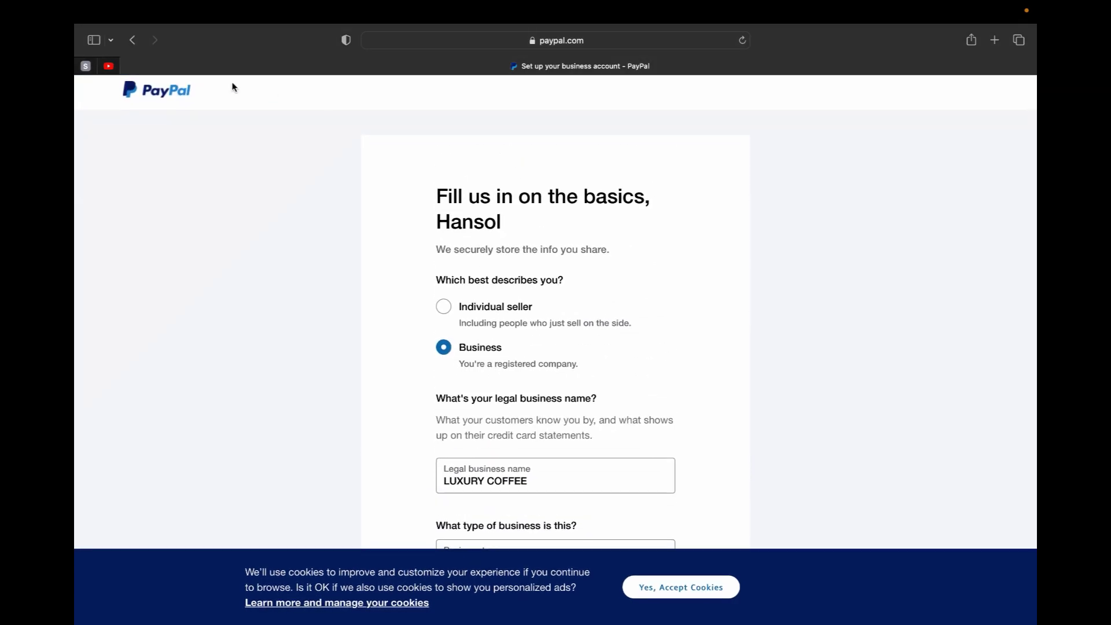
left_click(130, 44)
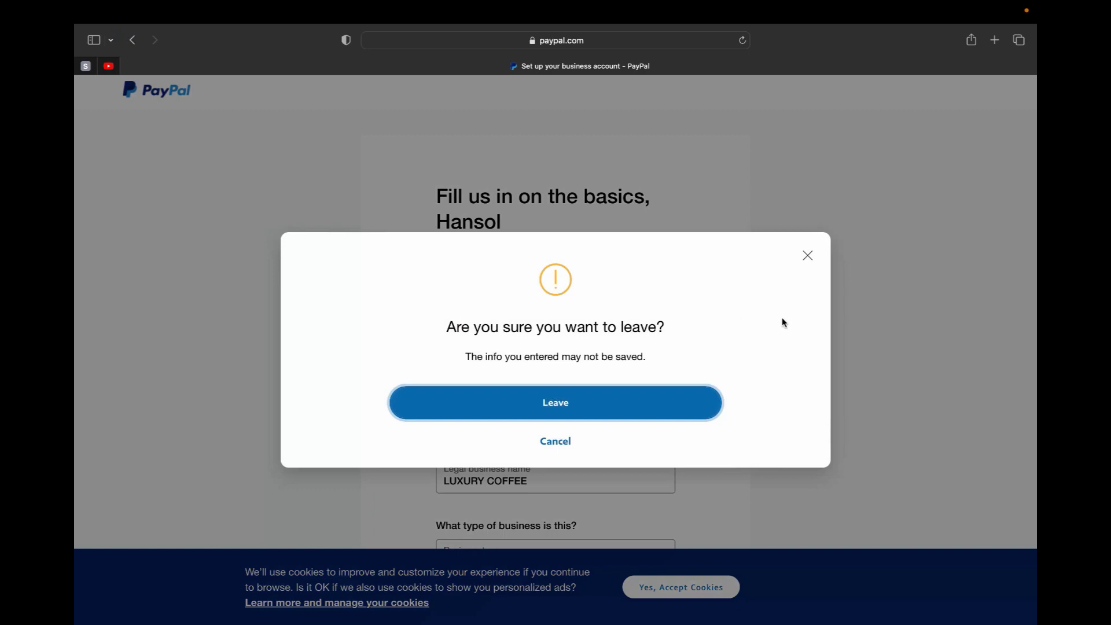
left_click(641, 399)
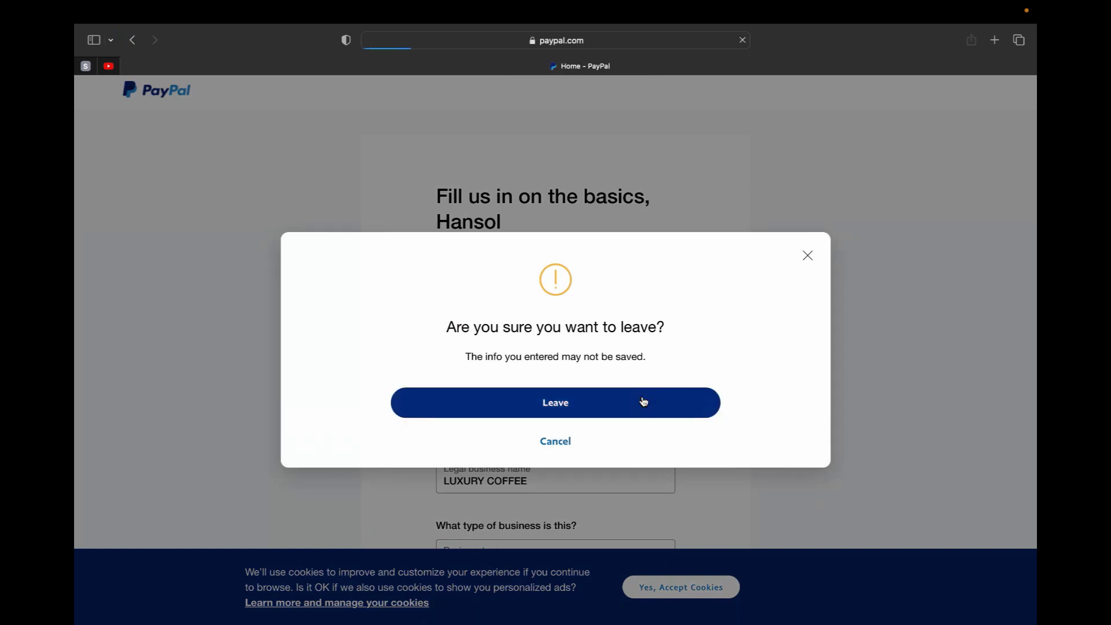